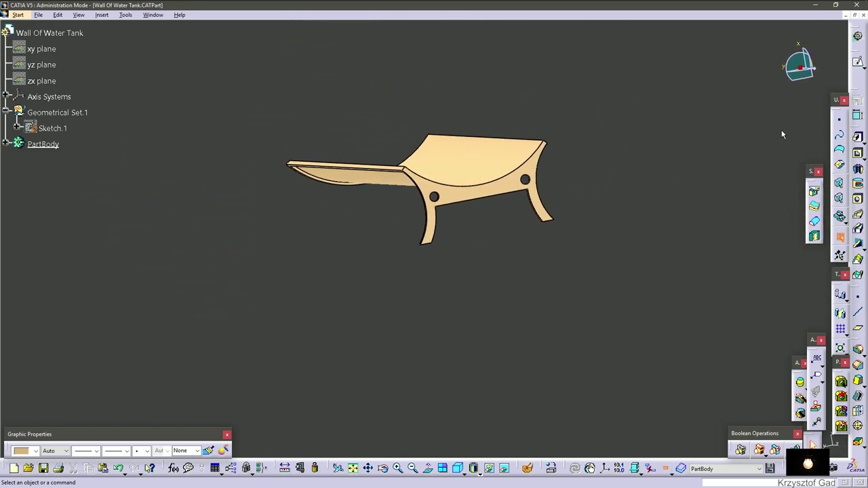
# Open the Welcome to CATIA V5 workbench chooser from the Part Design workbench icon.
pyautogui.click(858, 39)
# Create a new Drafting drawing on an ISO A4 portrait sheet.
pyautogui.click(793, 64)
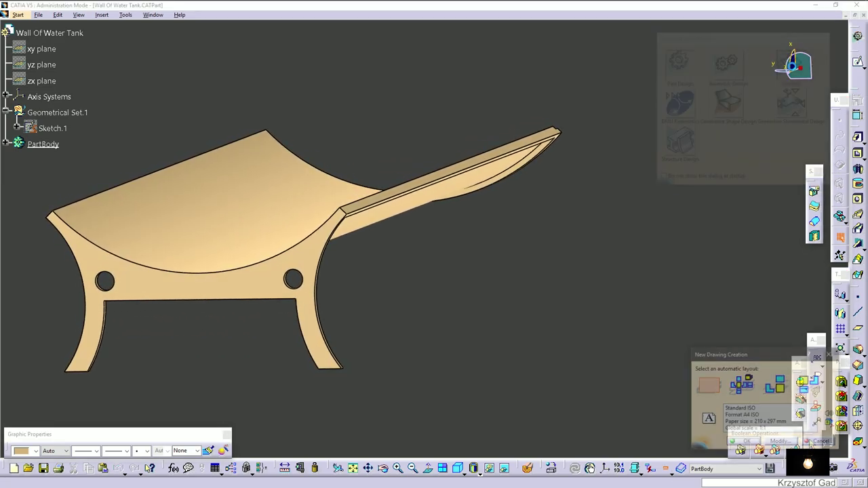
pyautogui.click(780, 442)
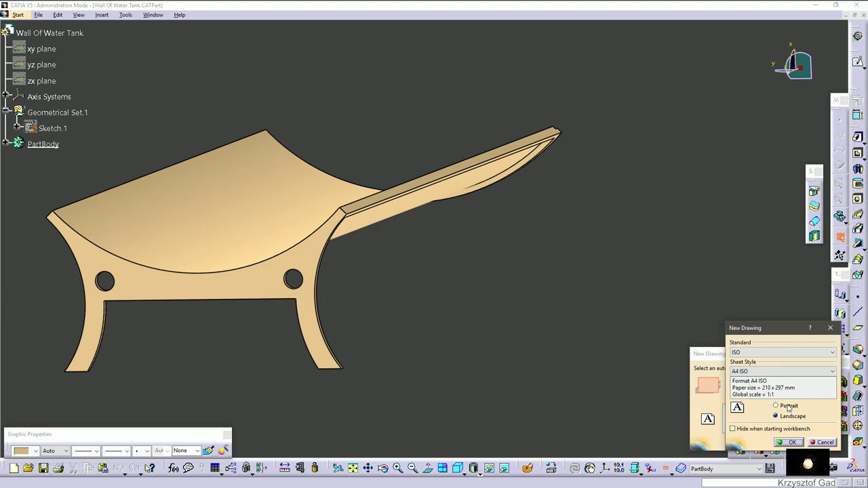
pyautogui.click(790, 443)
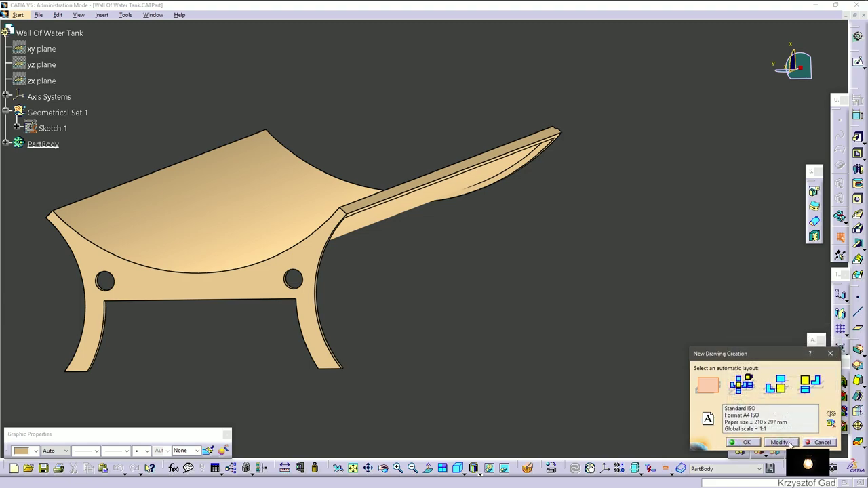
pyautogui.click(744, 442)
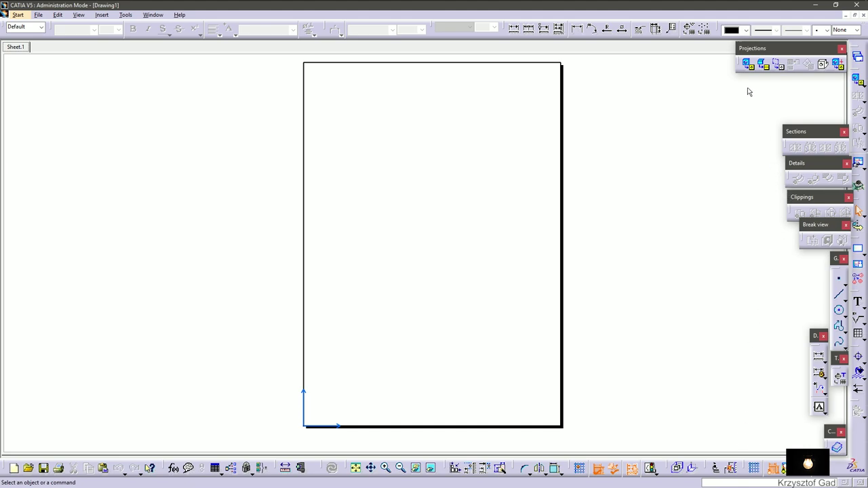
# Start a front view using the Wall Of Water Tank part's face as reference.
pyautogui.click(749, 65)
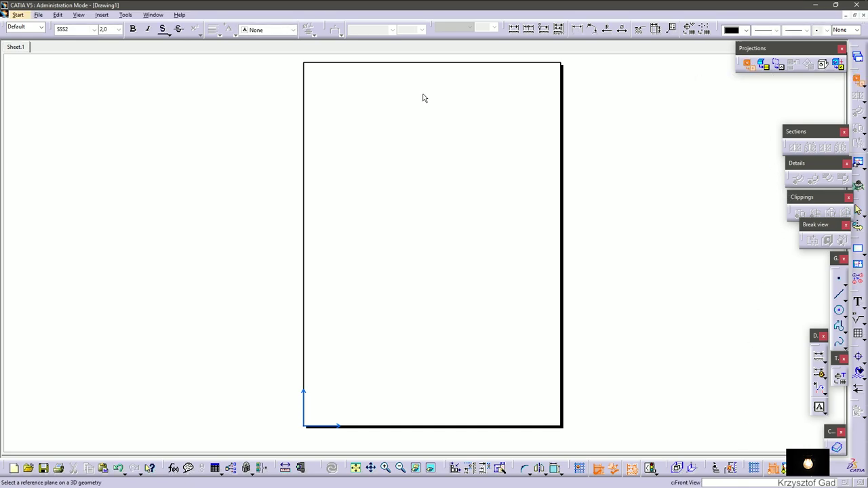
pyautogui.click(153, 14)
pyautogui.click(181, 73)
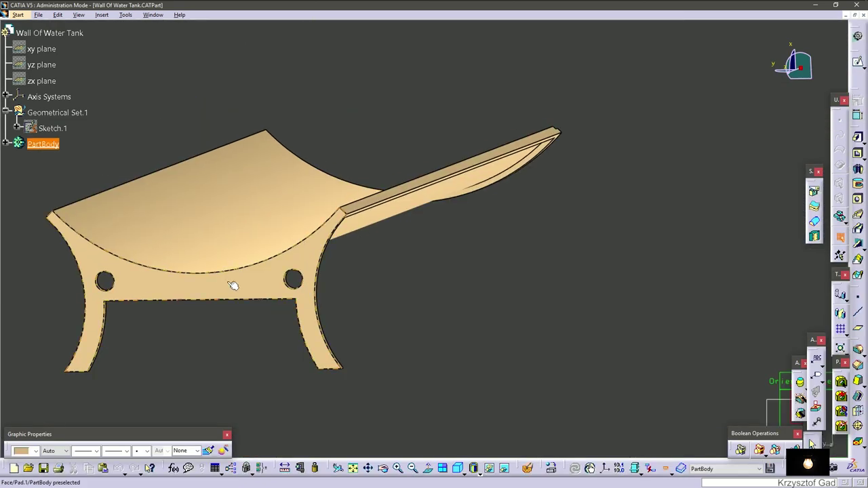
pyautogui.click(233, 286)
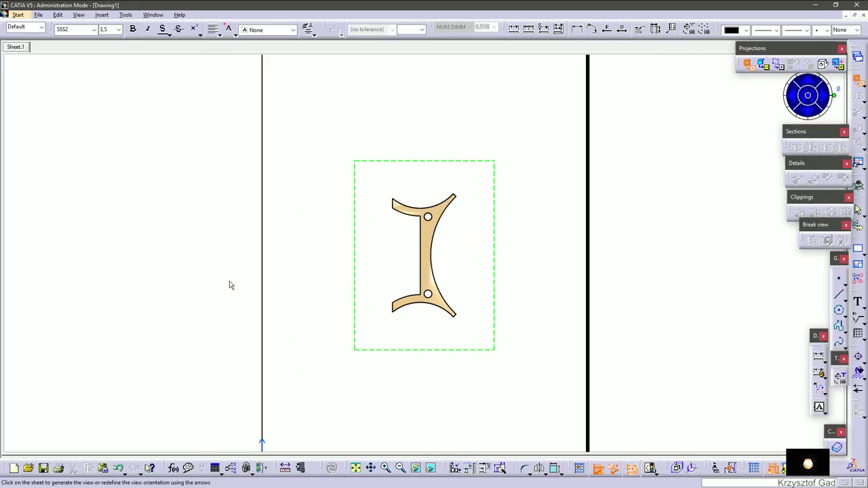
# Generate the 1:1 front view and move it up the sheet.
pyautogui.click(230, 285)
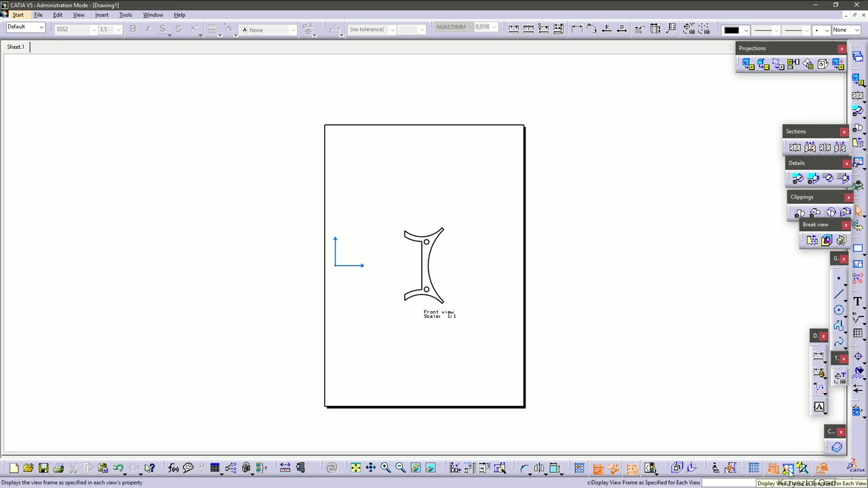
pyautogui.click(788, 469)
pyautogui.moveTo(478, 287)
pyautogui.mouseDown()
pyautogui.moveTo(478, 203)
pyautogui.moveTo(476, 214)
pyautogui.mouseUp()
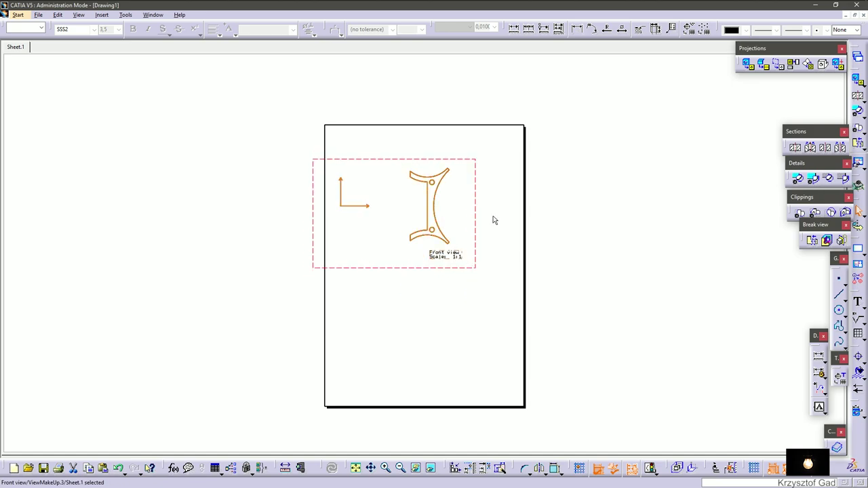
# Move the 'Front view' title above the part and adjust its font size.
pyautogui.moveTo(461, 260); pyautogui.dragTo(442, 139)
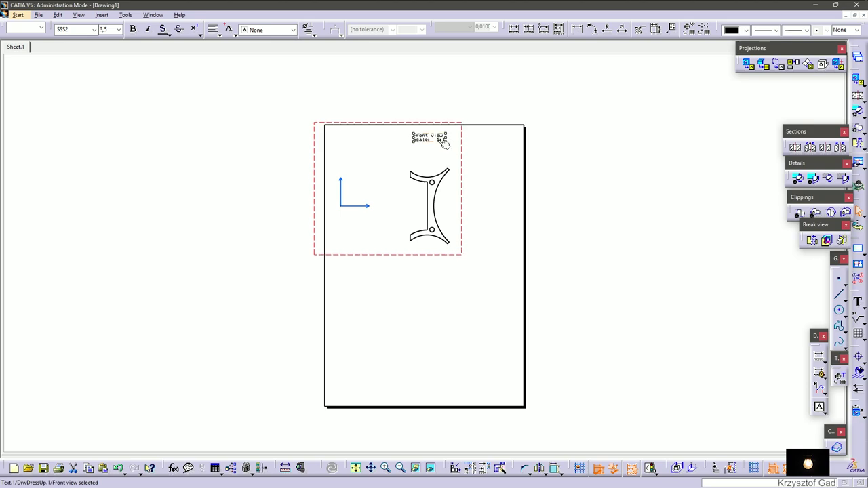
pyautogui.click(105, 30)
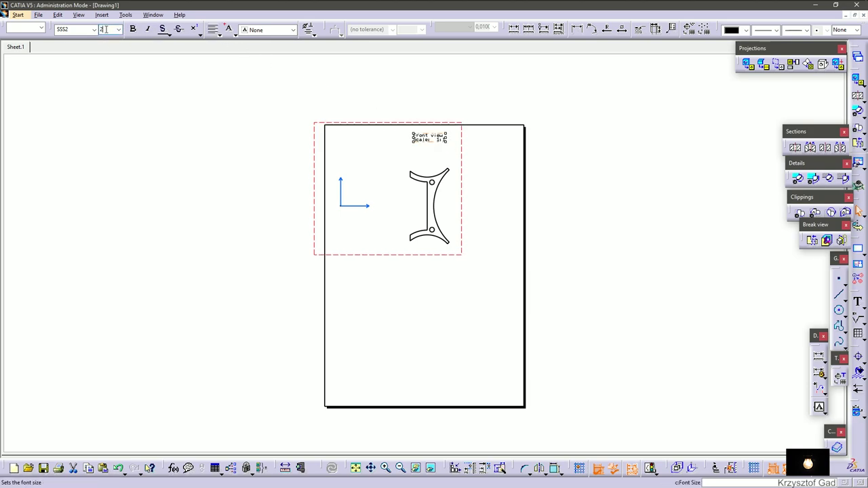
pyautogui.scroll(5, 360, 244)
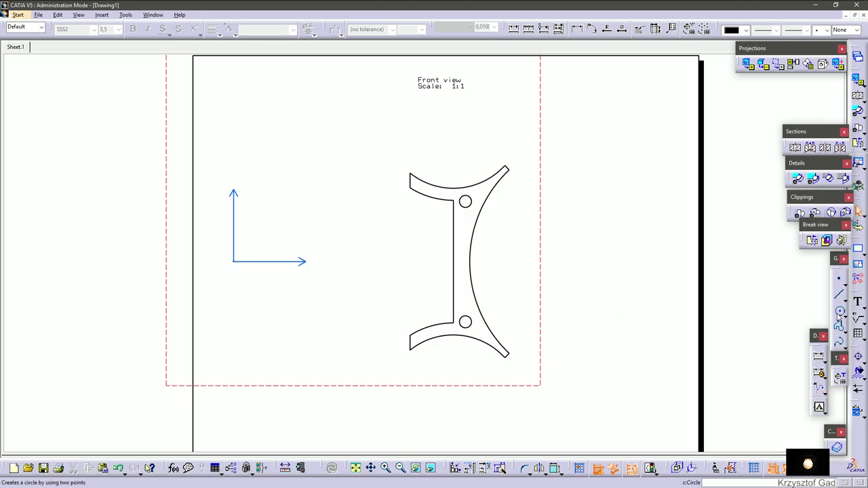
# Draw an R55 circle at right, tangent circles below and above, and a large origin circle.
pyautogui.click(840, 312)
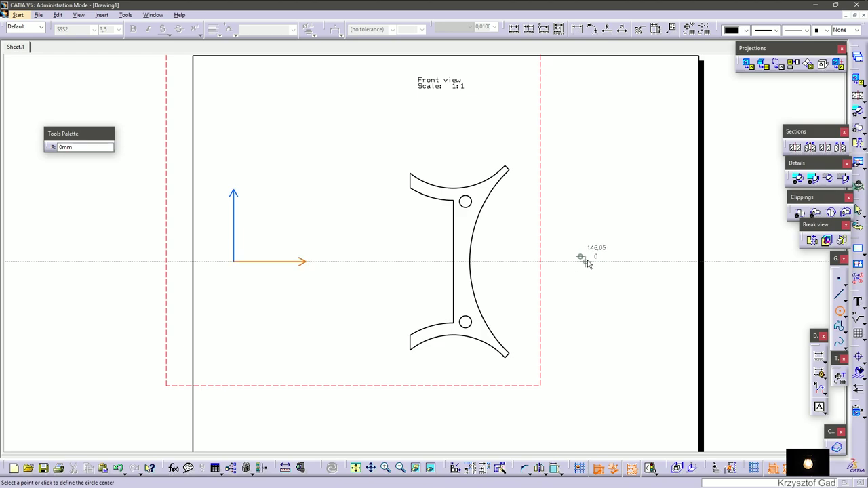
pyautogui.click(596, 262)
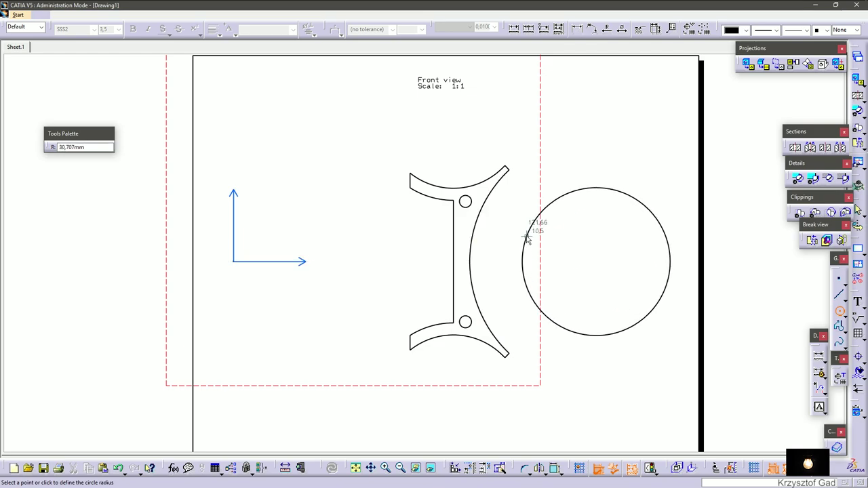
pyautogui.write('55')
pyautogui.press('Return')
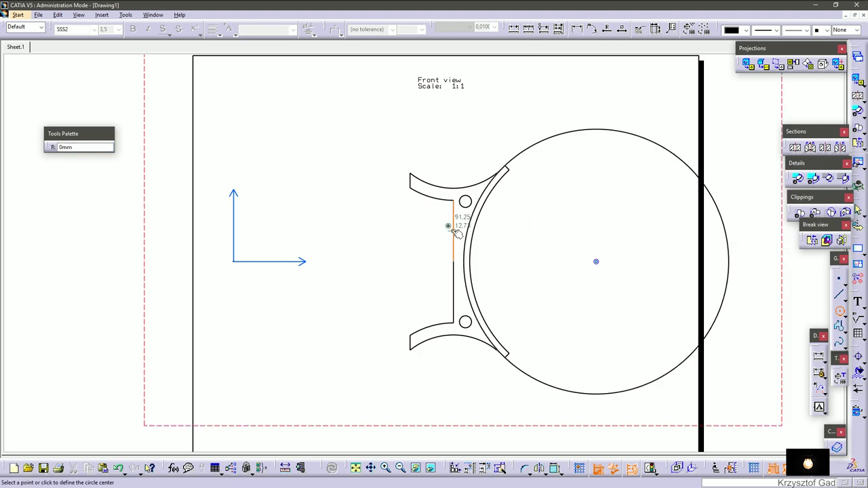
pyautogui.click(453, 405)
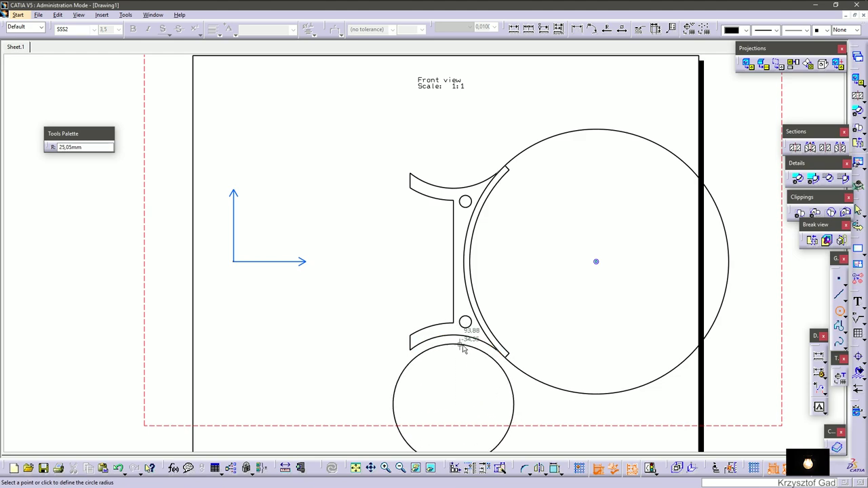
pyautogui.click(509, 361)
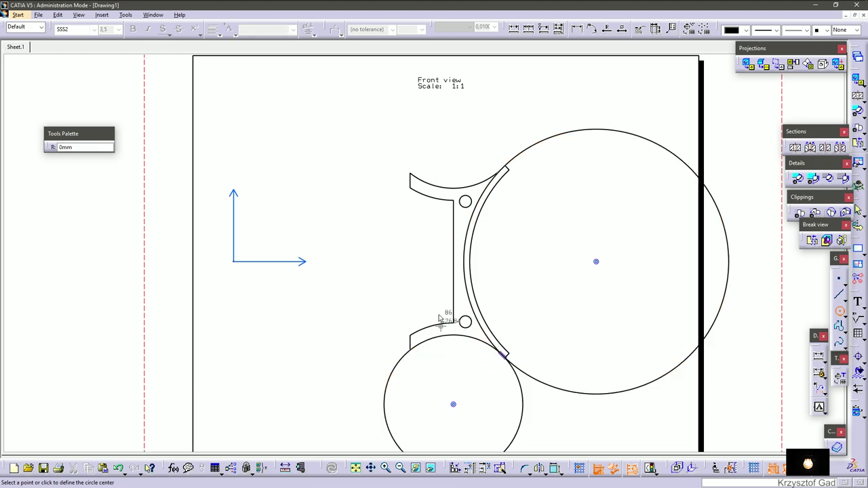
pyautogui.click(453, 120)
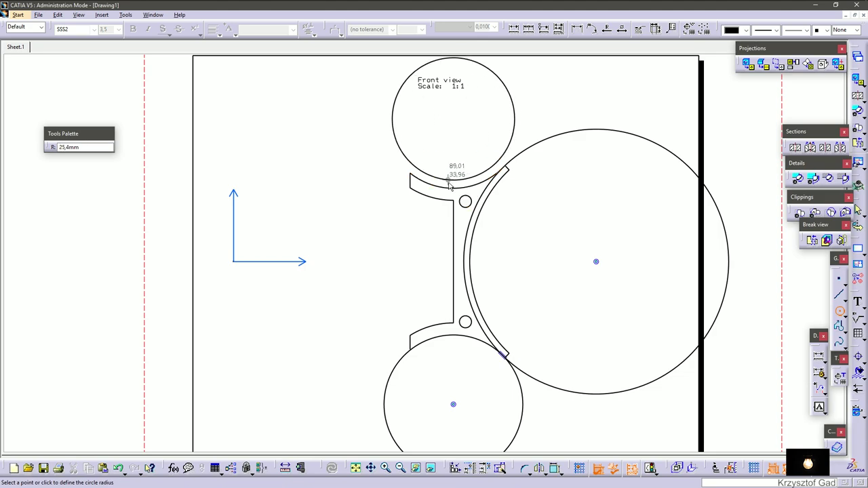
pyautogui.click(233, 261)
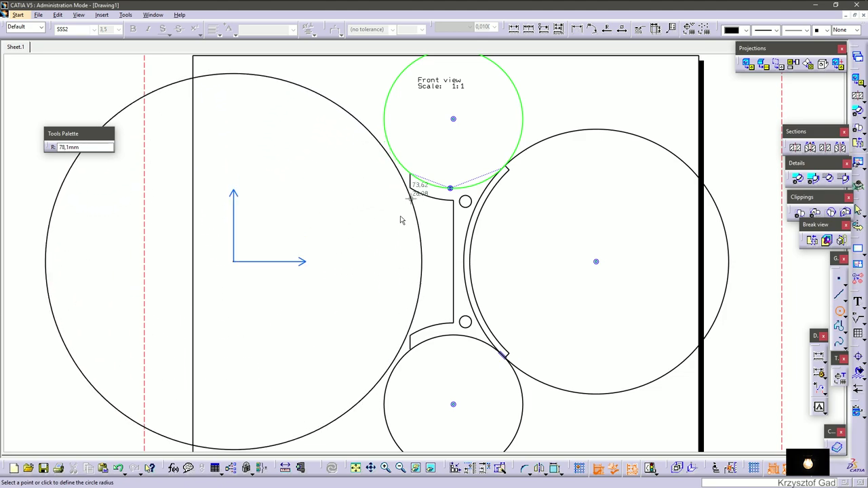
pyautogui.click(392, 365)
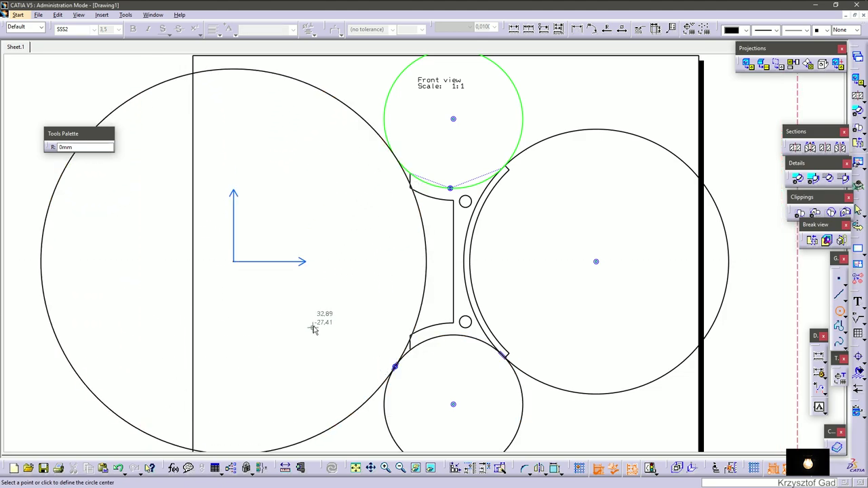
pyautogui.press('Escape')
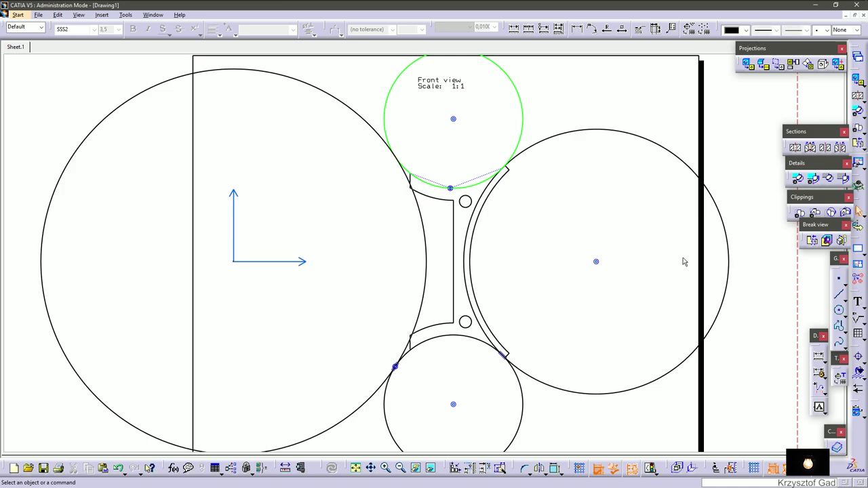
# Draw construction lines linking the origin, right, top and bottom circle centres into a diamond.
pyautogui.click(839, 297)
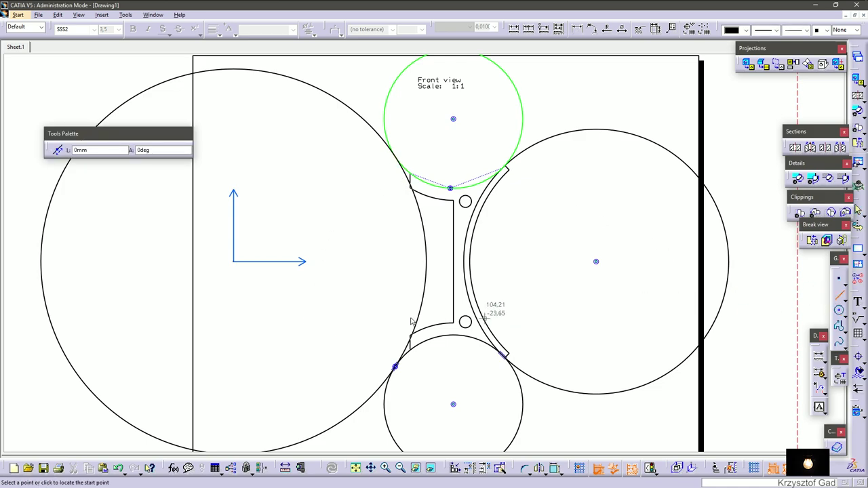
pyautogui.click(233, 261)
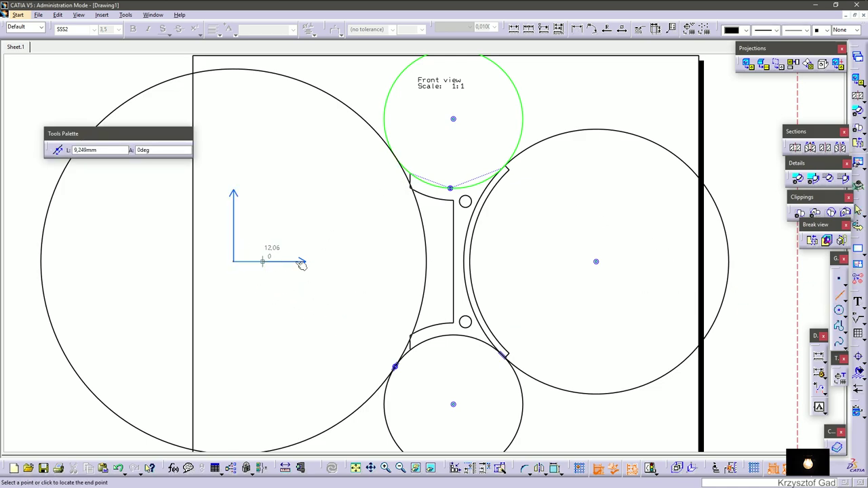
pyautogui.click(597, 261)
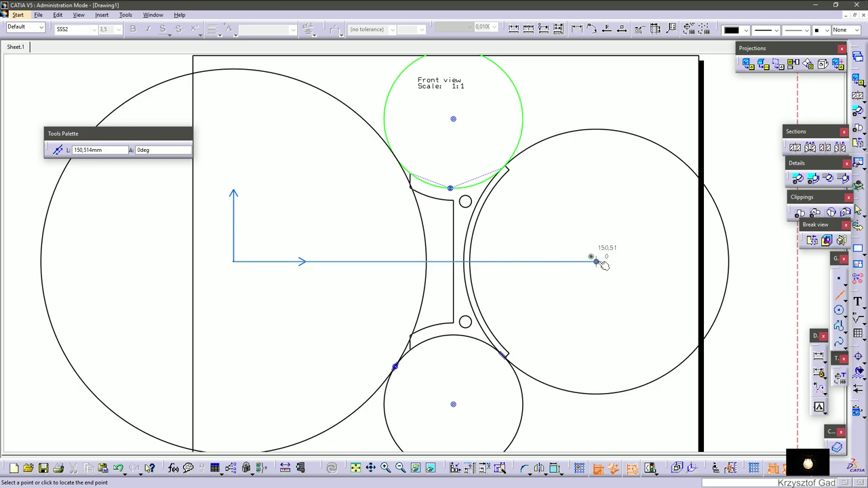
pyautogui.click(453, 119)
pyautogui.click(453, 120)
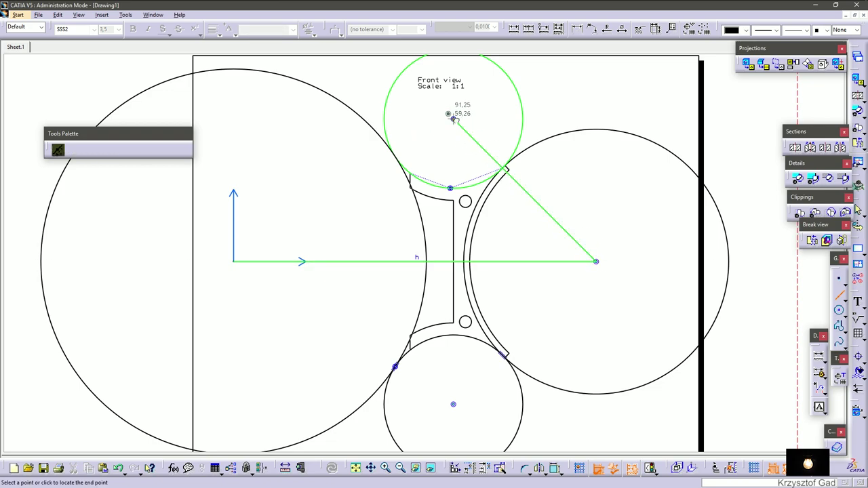
pyautogui.click(233, 261)
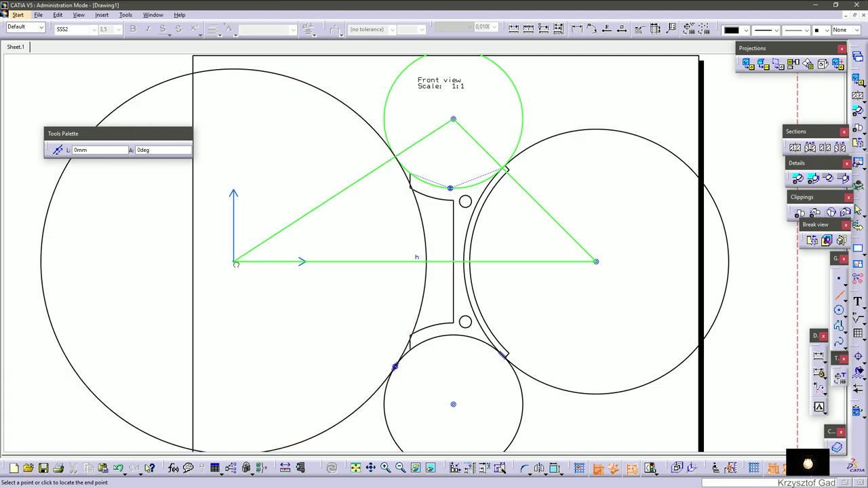
pyautogui.click(453, 404)
pyautogui.click(453, 404)
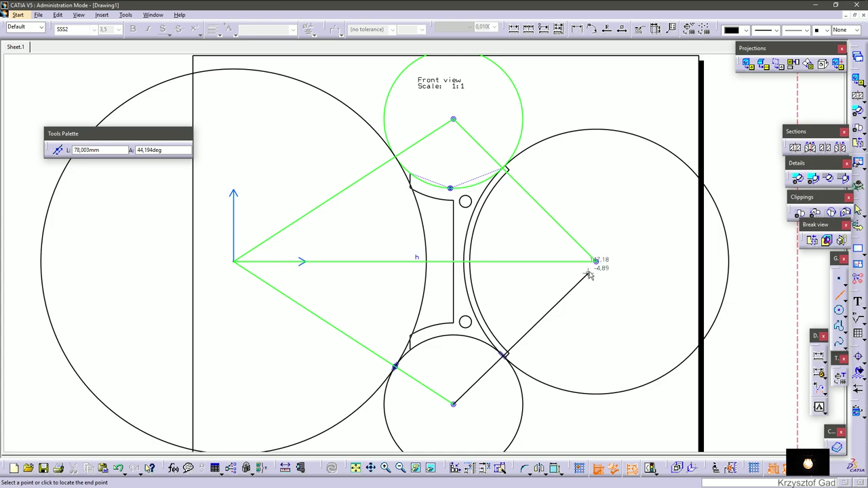
pyautogui.click(596, 261)
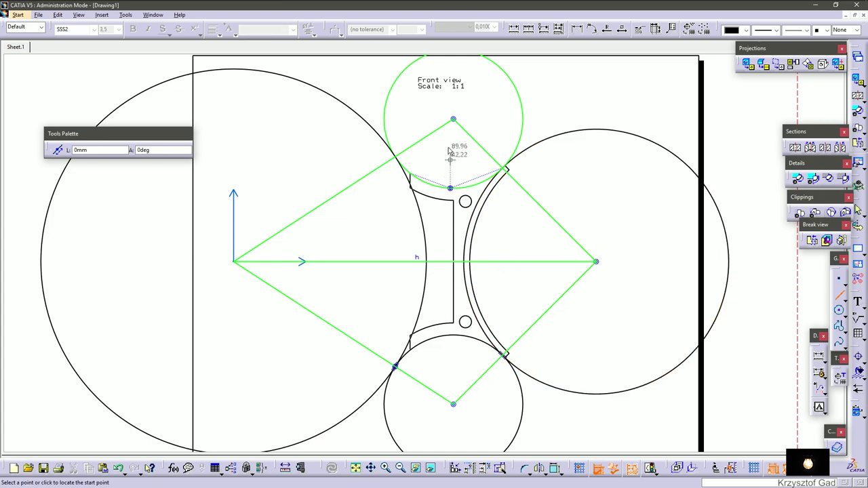
pyautogui.click(453, 119)
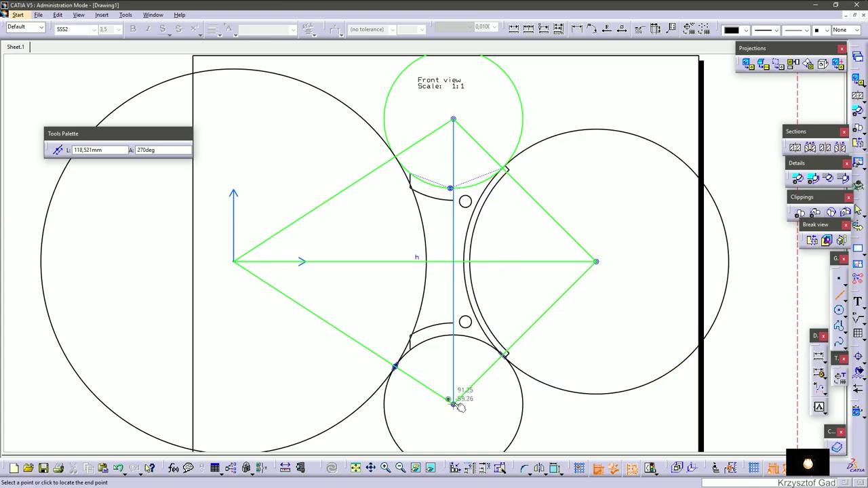
# Draw radial lines from the origin to the large circle and from the right circle's centre.
pyautogui.click(233, 262)
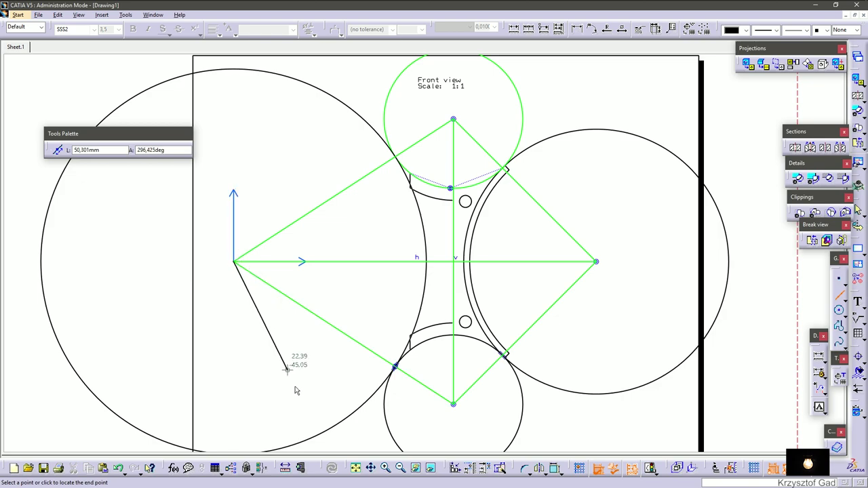
pyautogui.click(313, 436)
pyautogui.write('55')
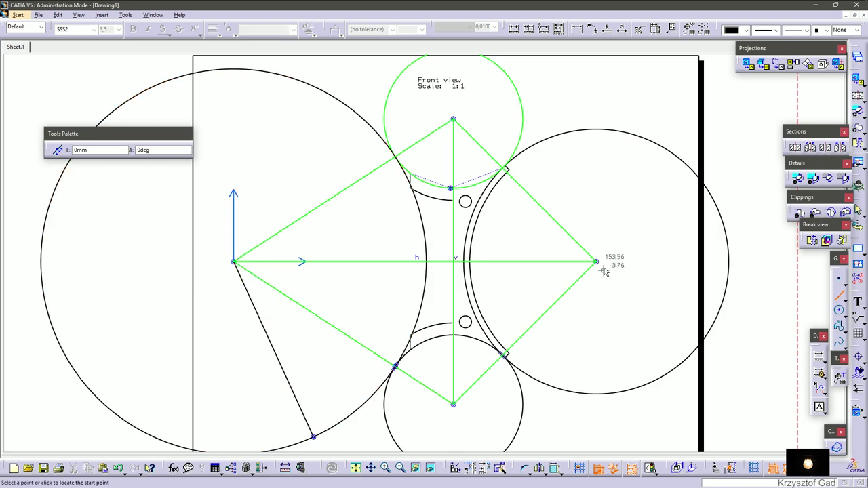
pyautogui.click(647, 384)
pyautogui.press('Escape')
# Mirror both radial lines about the horizontal axis and hide the dashed symmetry helper lines.
pyautogui.click(614, 306)
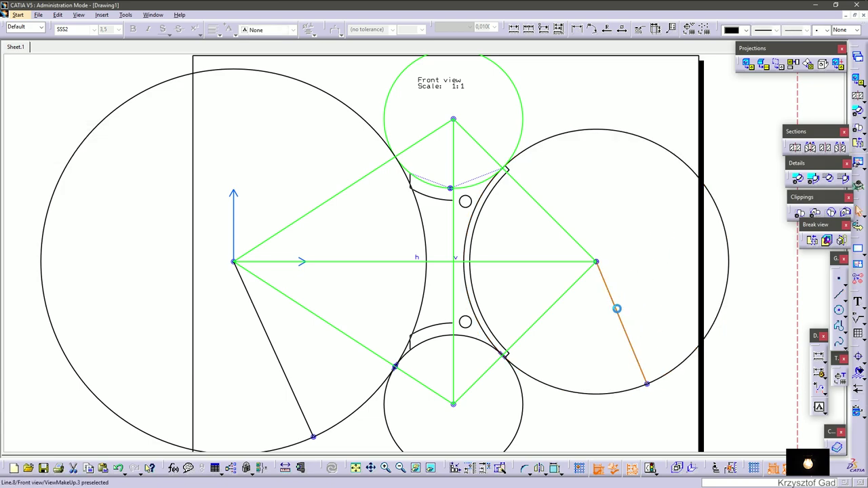
pyautogui.keyDown('ctrl'); pyautogui.click(281, 365); pyautogui.keyUp('ctrl')
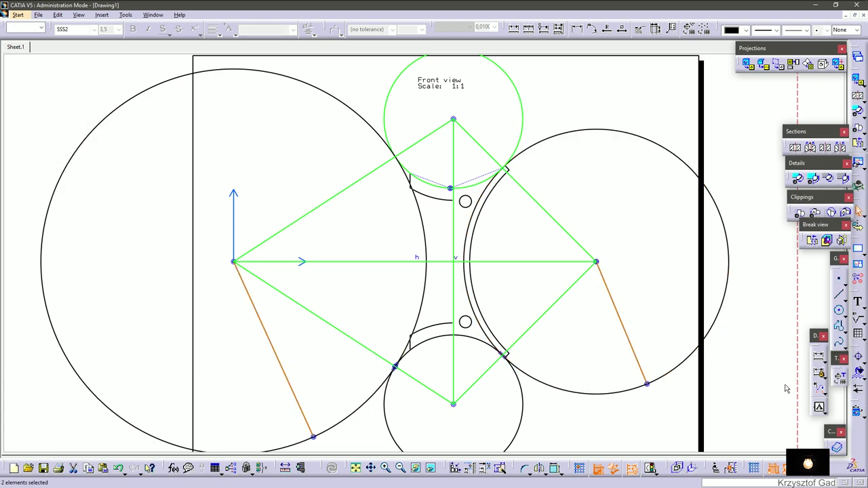
pyautogui.click(543, 470)
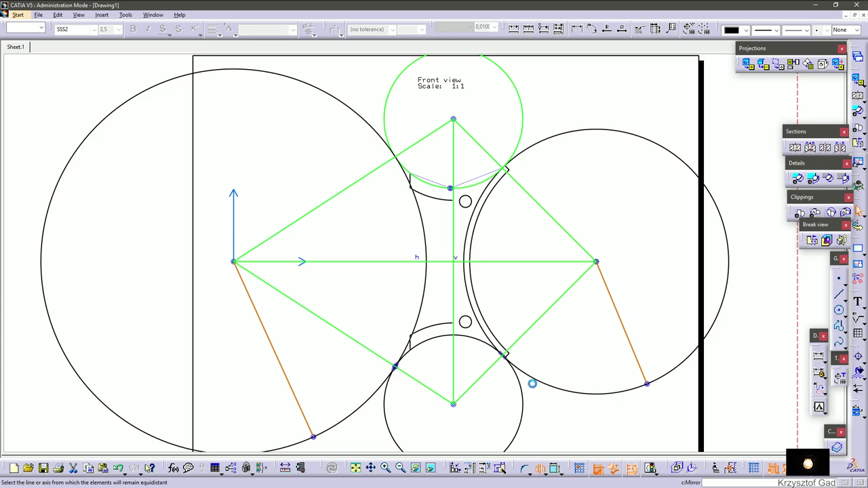
pyautogui.click(534, 262)
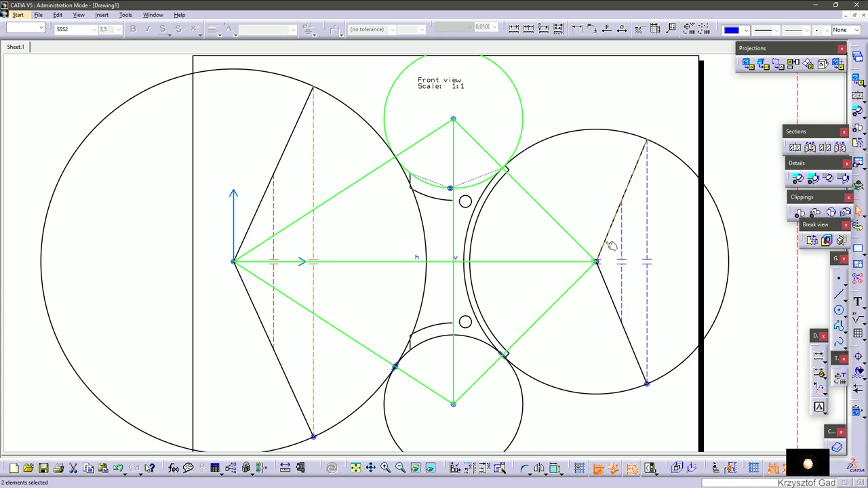
pyautogui.click(625, 234)
pyautogui.click(416, 468)
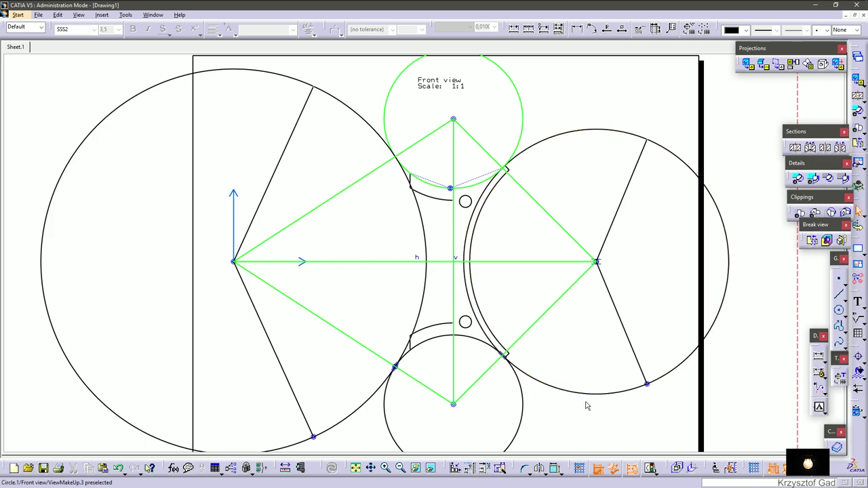
pyautogui.keyDown('ctrl'); pyautogui.moveTo(606, 416); pyautogui.dragTo(459, 395, button='middle'); pyautogui.keyUp('ctrl')
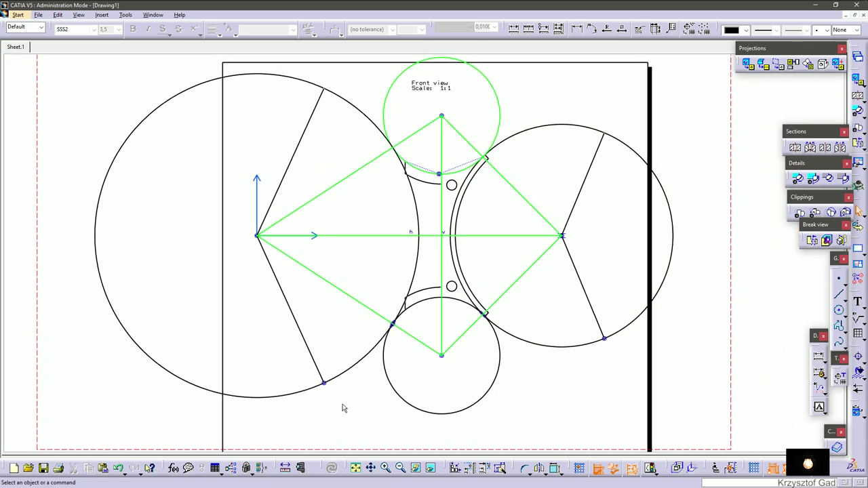
# Make all circles, diamond edges, the axis and radial lines thin dash-dot construction geometry.
pyautogui.click(330, 383)
pyautogui.keyDown('ctrl'); pyautogui.click(317, 367); pyautogui.keyUp('ctrl')
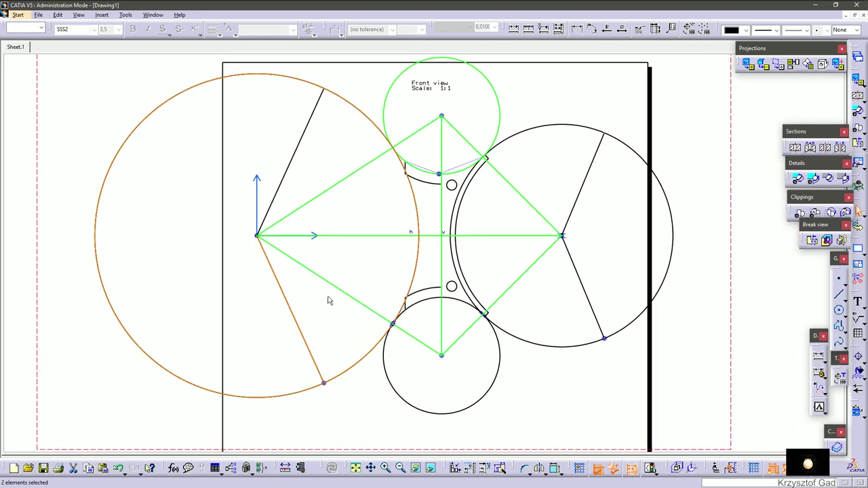
pyautogui.keyDown('ctrl'); pyautogui.click(334, 284); pyautogui.keyUp('ctrl')
pyautogui.keyDown('ctrl'); pyautogui.click(351, 237); pyautogui.keyUp('ctrl')
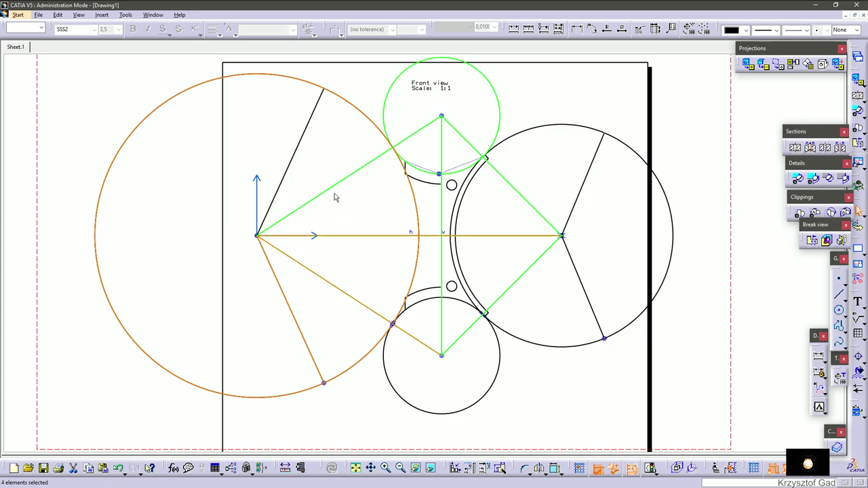
pyautogui.keyDown('ctrl'); pyautogui.click(337, 185); pyautogui.keyUp('ctrl')
pyautogui.keyDown('ctrl'); pyautogui.click(296, 153); pyautogui.keyUp('ctrl')
pyautogui.keyDown('ctrl'); pyautogui.click(388, 93); pyautogui.keyUp('ctrl')
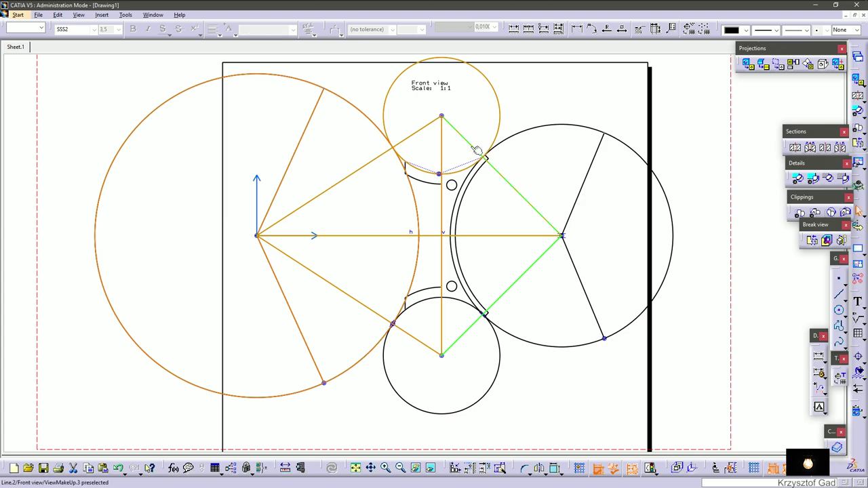
pyautogui.keyDown('ctrl'); pyautogui.click(521, 138); pyautogui.keyUp('ctrl')
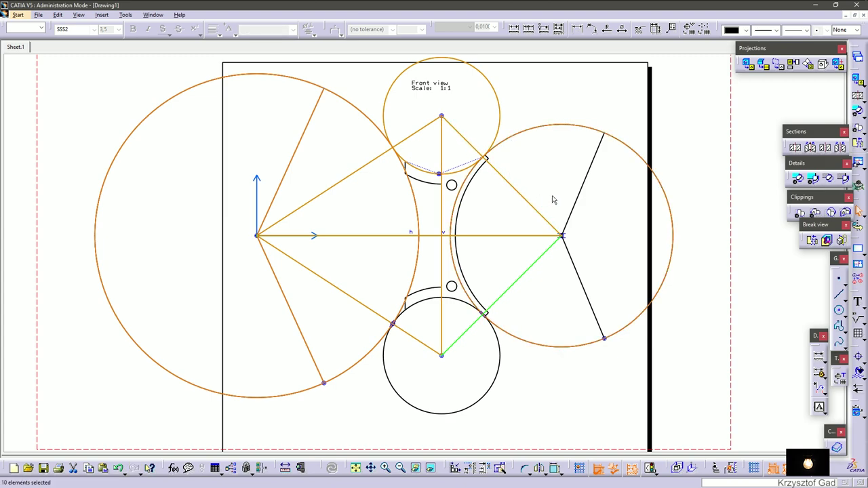
pyautogui.keyDown('ctrl'); pyautogui.click(587, 196); pyautogui.keyUp('ctrl')
pyautogui.keyDown('ctrl'); pyautogui.click(580, 276); pyautogui.keyUp('ctrl')
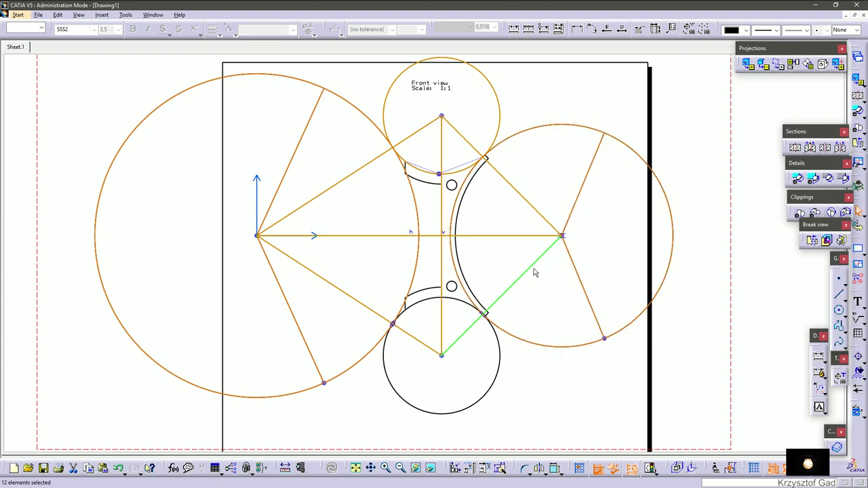
pyautogui.keyDown('ctrl'); pyautogui.click(532, 266); pyautogui.keyUp('ctrl')
pyautogui.keyDown('ctrl'); pyautogui.click(502, 357); pyautogui.keyUp('ctrl')
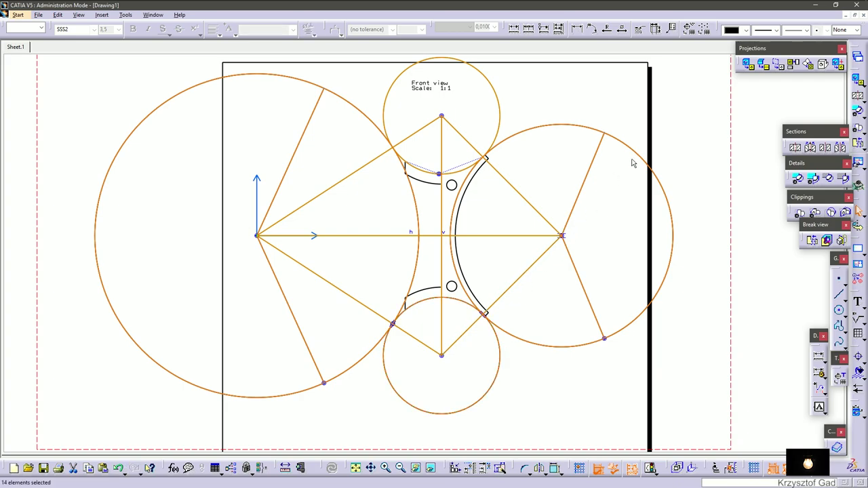
pyautogui.click(776, 30)
pyautogui.click(773, 39)
pyautogui.click(806, 30)
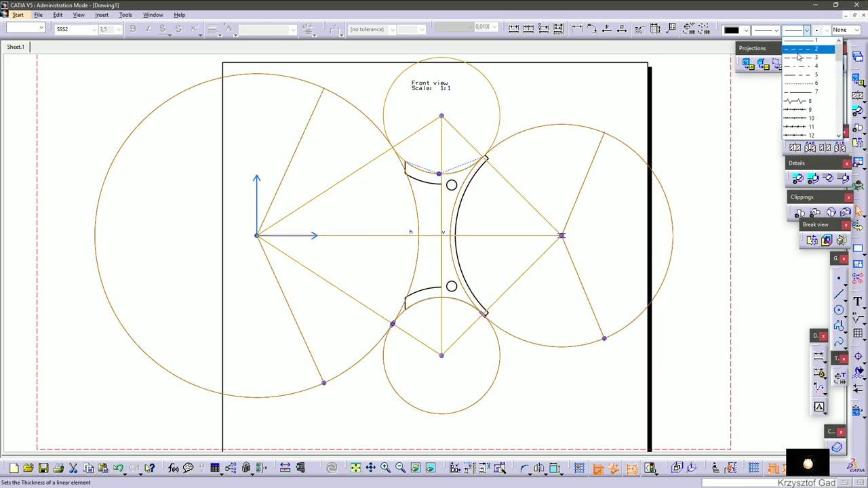
pyautogui.click(799, 58)
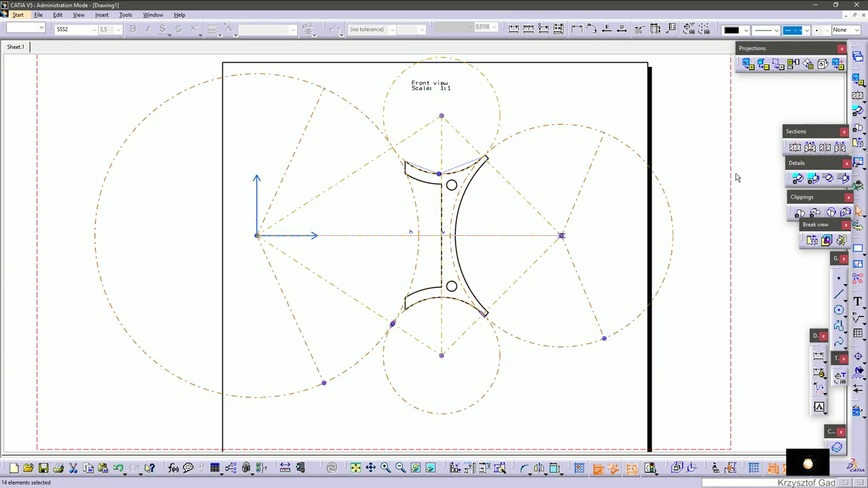
pyautogui.click(746, 335)
# Quick-trim the bottom, top, right and large left circles back to partial arcs.
pyautogui.click(541, 474)
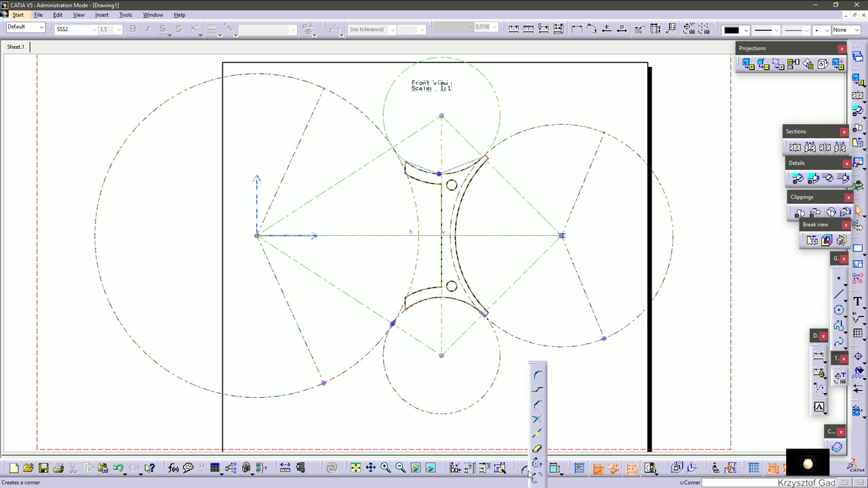
pyautogui.click(541, 453)
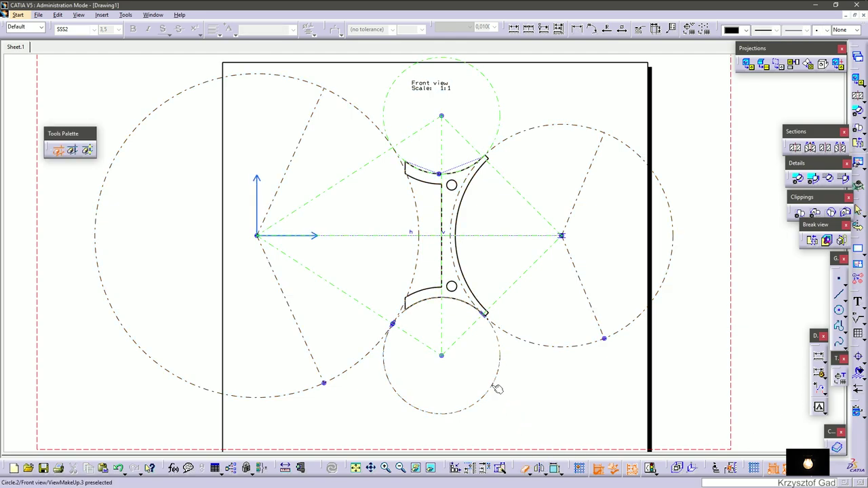
pyautogui.click(497, 389)
pyautogui.click(502, 98)
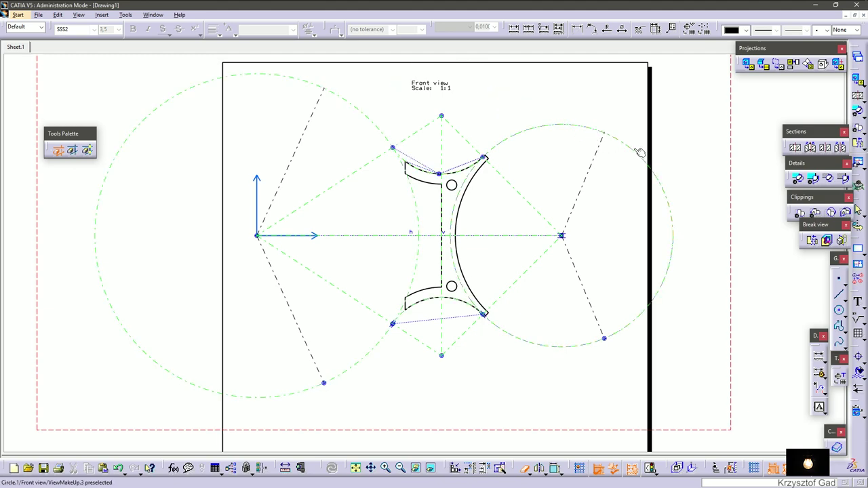
pyautogui.click(636, 152)
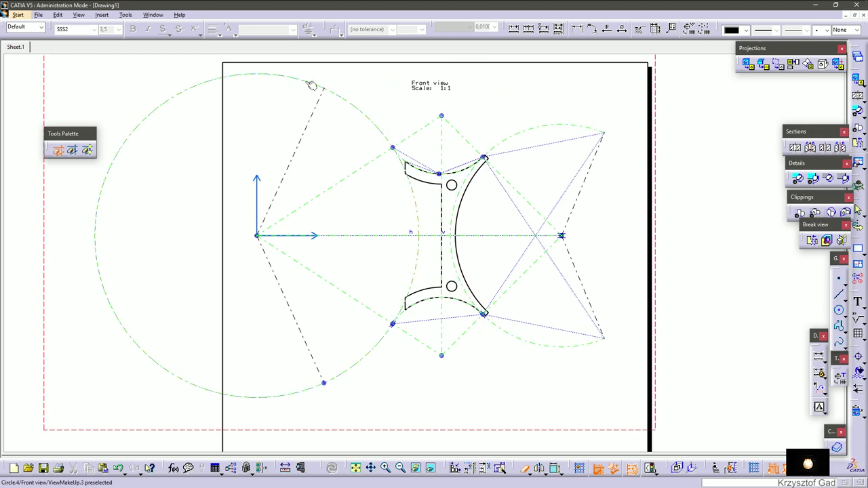
pyautogui.click(312, 85)
pyautogui.click(423, 211)
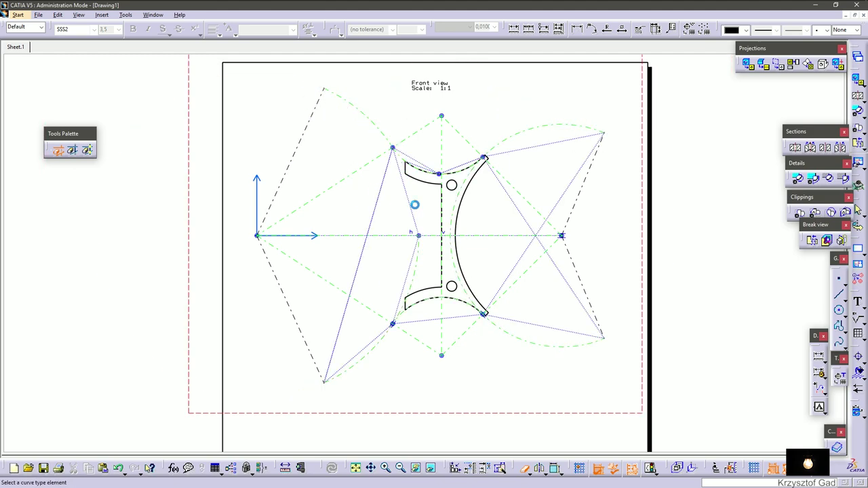
pyautogui.click(418, 267)
pyautogui.click(459, 264)
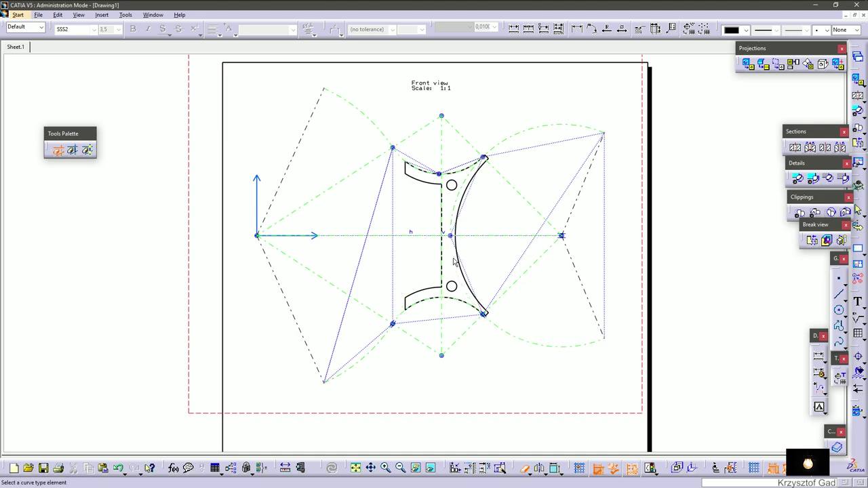
pyautogui.click(463, 204)
pyautogui.scroll(2, 460, 202)
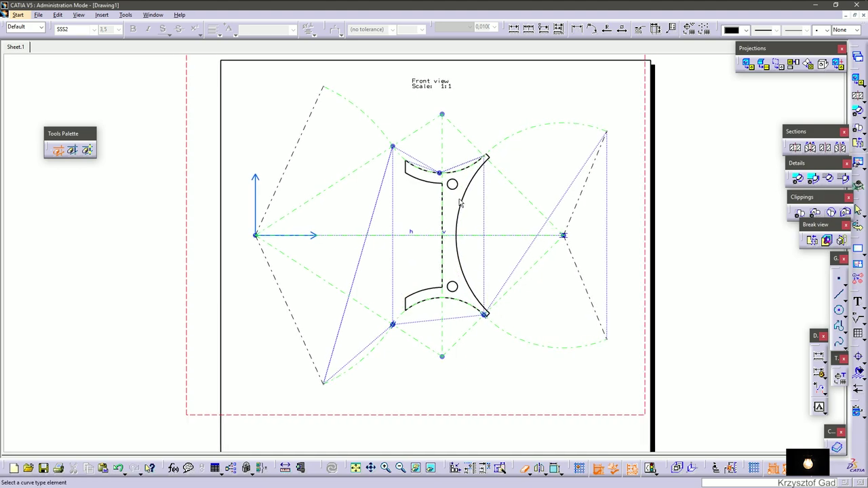
pyautogui.press('Escape')
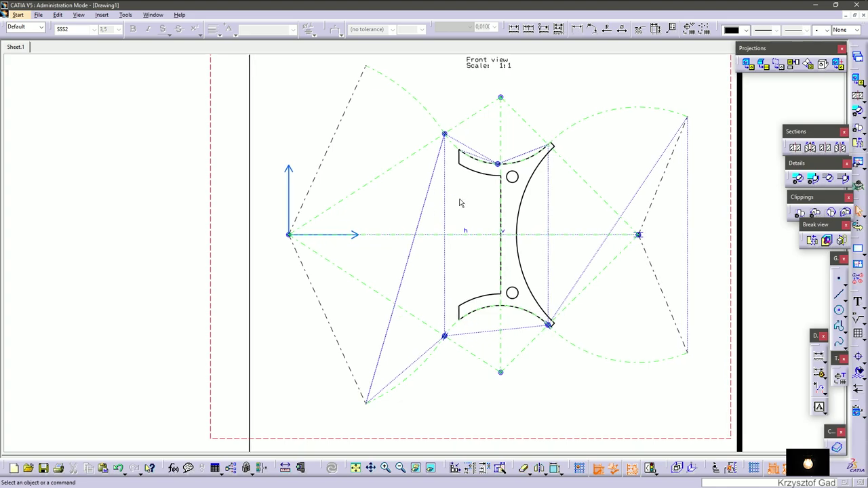
pyautogui.scroll(3, 460, 202)
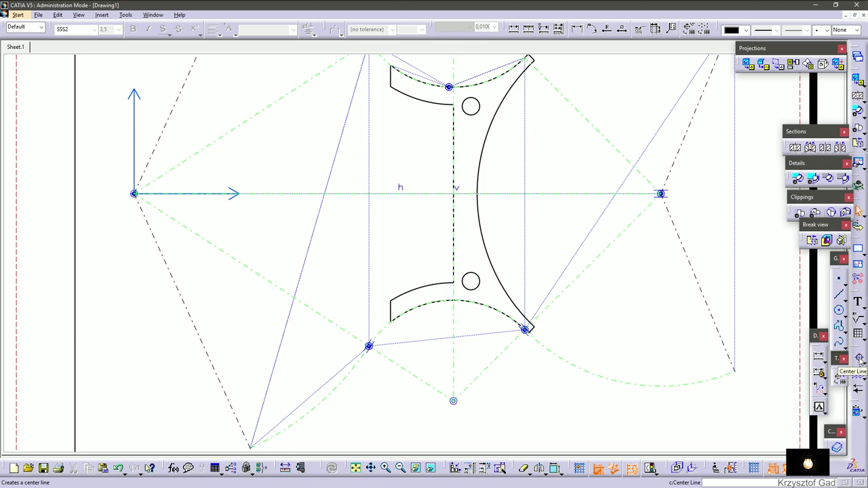
# Add centre-line crosses to the lower and upper holes.
pyautogui.click(858, 212)
pyautogui.click(478, 287)
pyautogui.click(477, 112)
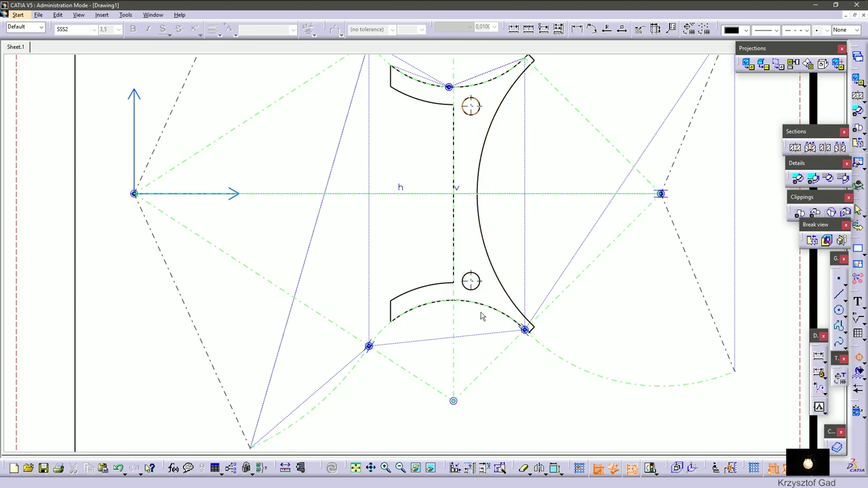
pyautogui.scroll(-2, 491, 310)
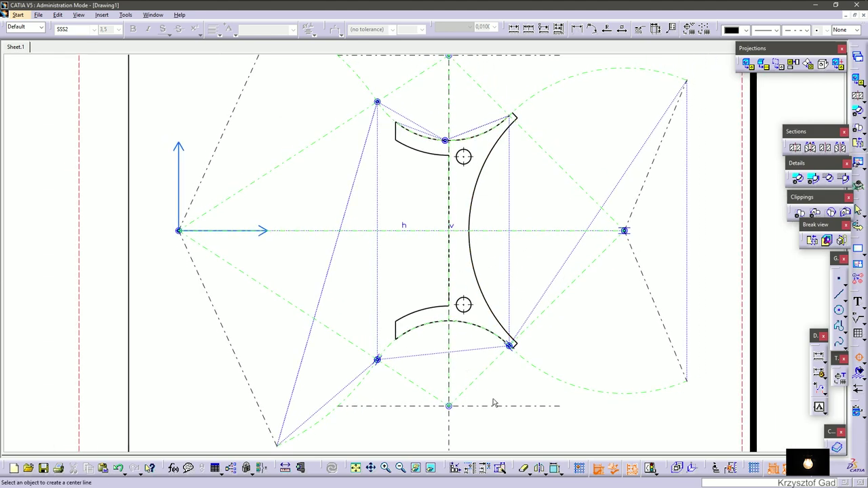
# Shorten the centre-line crosses by dragging their ends in toward the points.
pyautogui.click(559, 407)
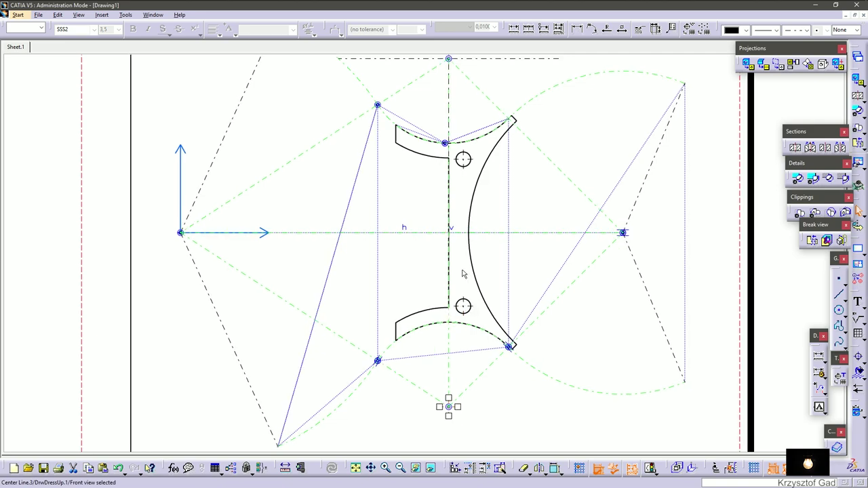
pyautogui.scroll(2, 475, 272)
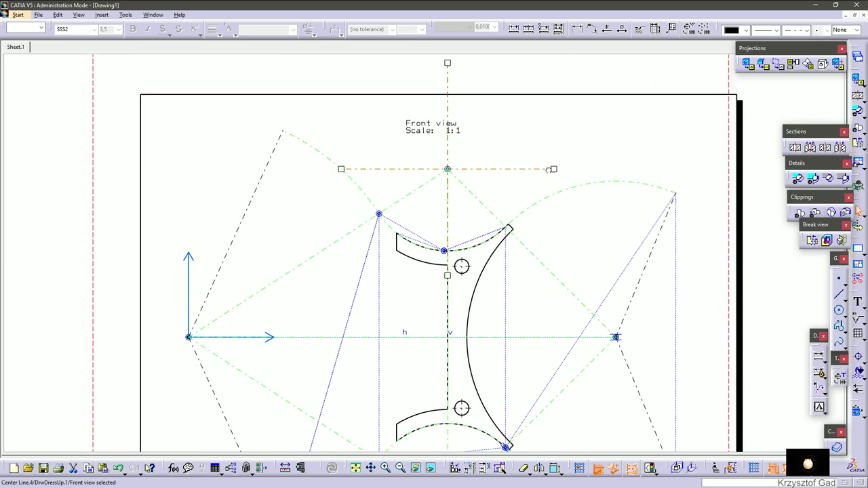
pyautogui.moveTo(548, 169); pyautogui.dragTo(461, 175)
pyautogui.click(502, 150)
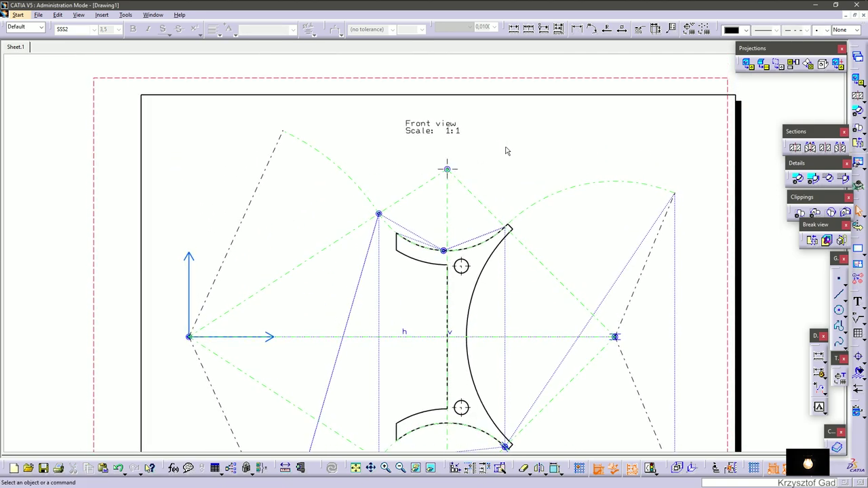
pyautogui.scroll(-3, 503, 151)
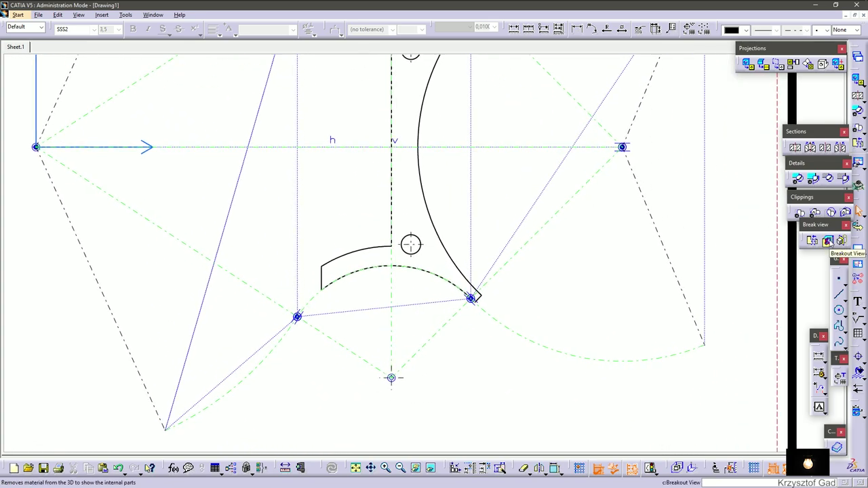
# Create a Breakout View from a closed polygon around the lower slot, checking depth in 3D.
pyautogui.click(828, 241)
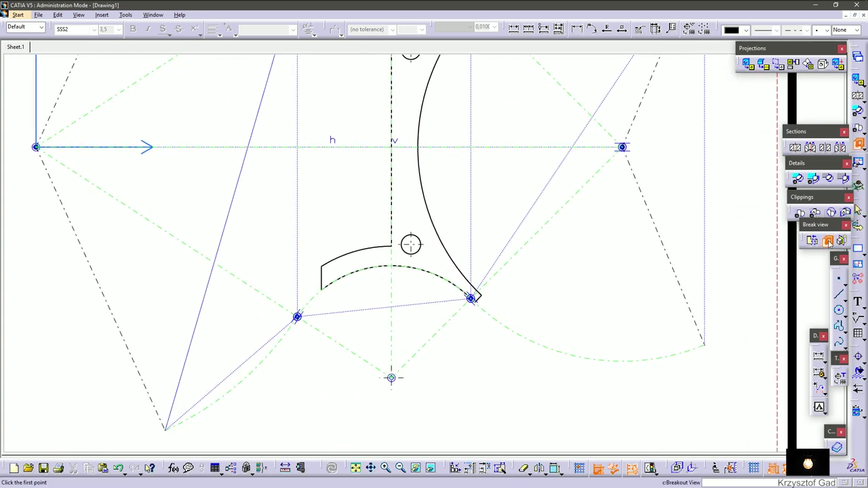
pyautogui.click(457, 352)
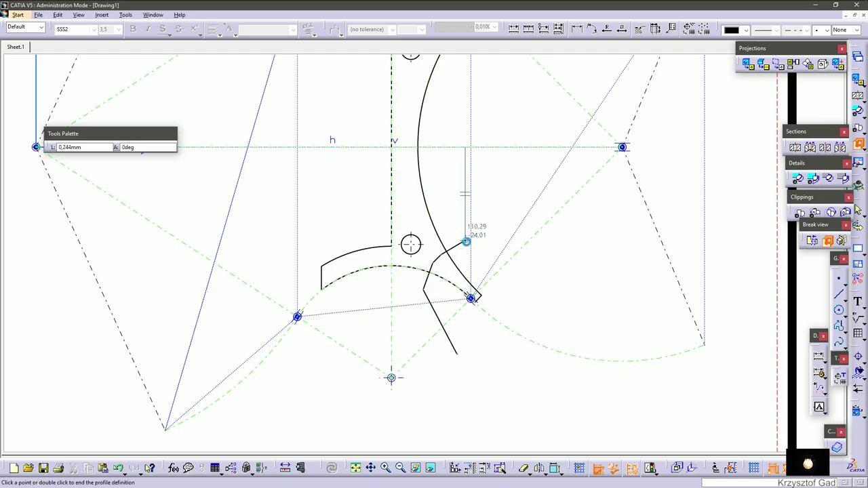
pyautogui.click(464, 241)
pyautogui.click(536, 279)
pyautogui.click(494, 361)
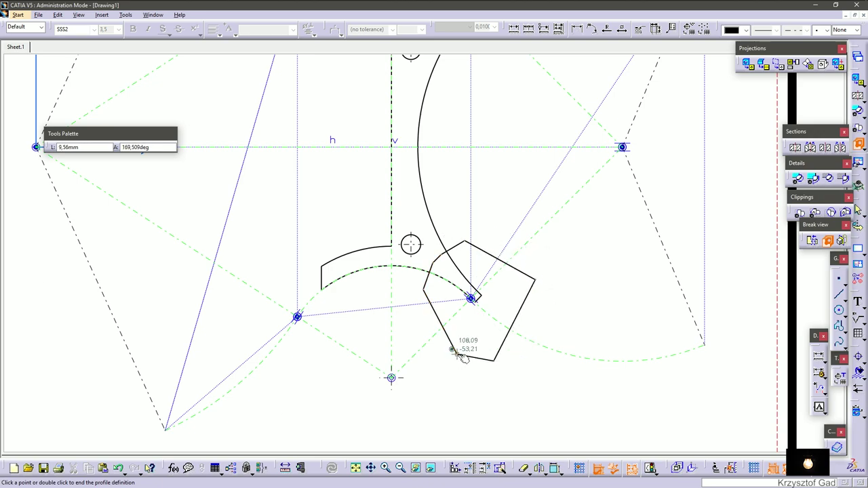
pyautogui.click(457, 354)
pyautogui.moveTo(620, 312)
pyautogui.mouseDown(button='middle')
pyautogui.moveTo(654, 313)
pyautogui.moveTo(674, 326)
pyautogui.moveTo(628, 321)
pyautogui.moveTo(727, 269)
pyautogui.mouseUp(button='middle')
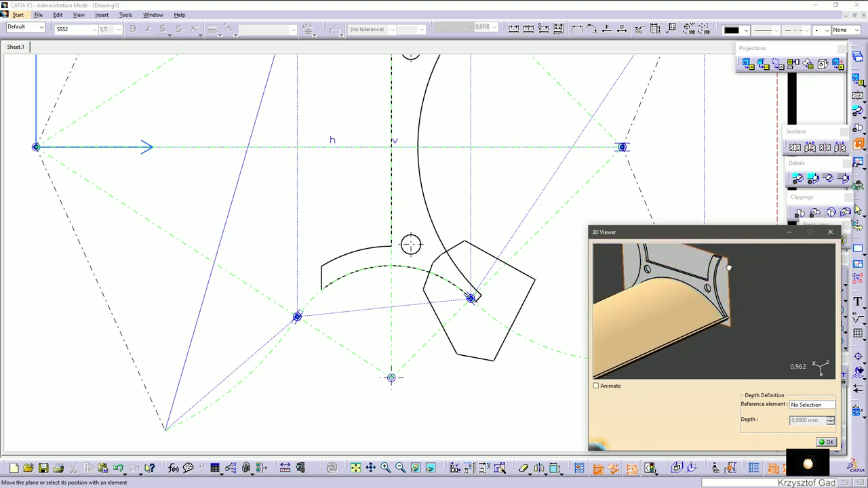
pyautogui.click(826, 443)
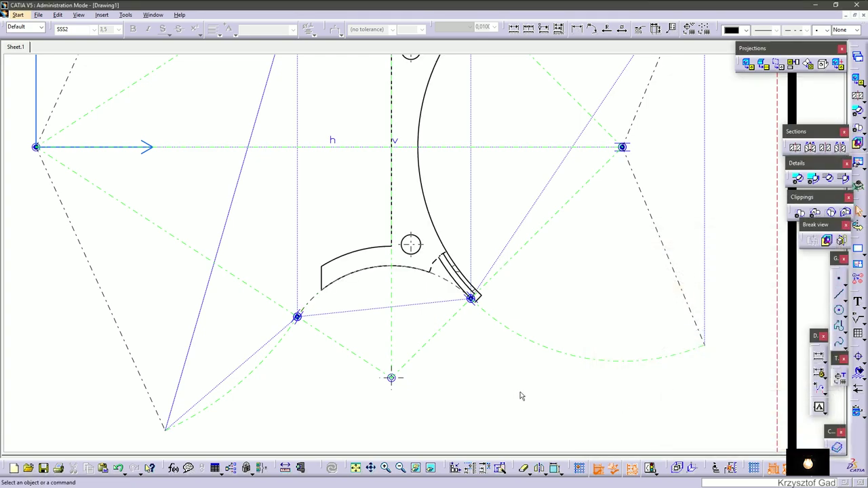
# Change the section hatching to the STD 5 pattern with 1 mm pitch.
pyautogui.keyDown('ctrl'); pyautogui.moveTo(521, 396); pyautogui.dragTo(475, 253, button='middle'); pyautogui.keyUp('ctrl')
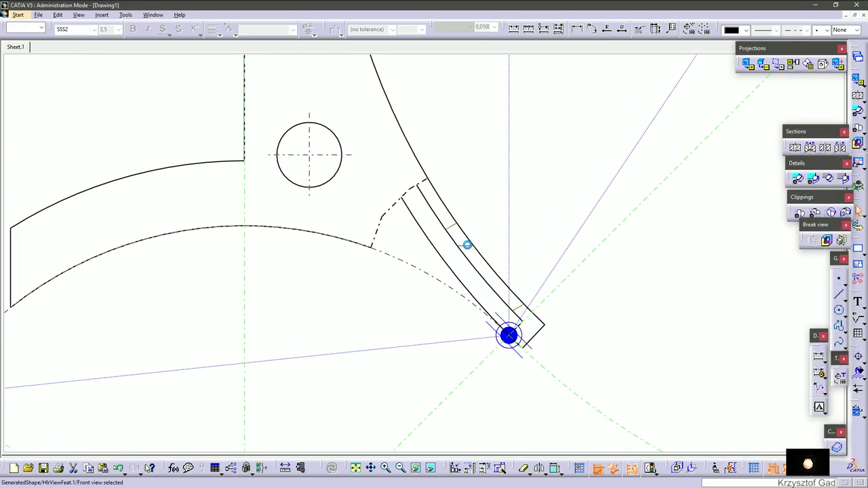
pyautogui.doubleClick(465, 244)
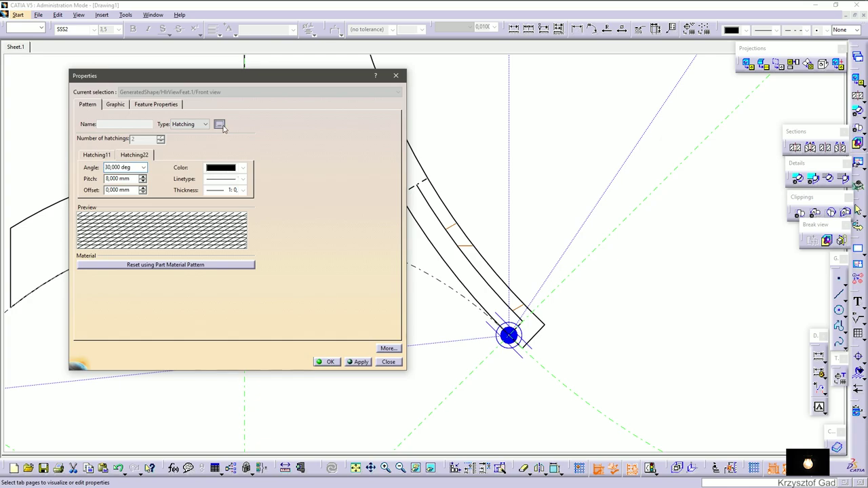
pyautogui.click(219, 125)
pyautogui.click(724, 215)
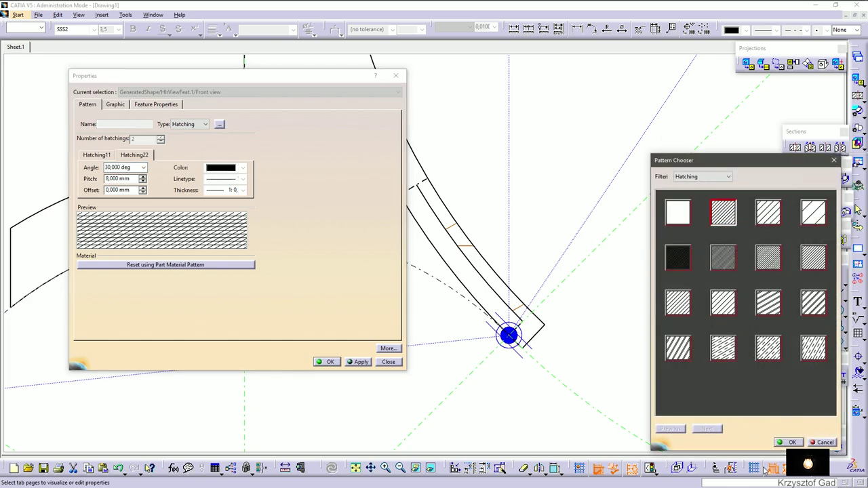
pyautogui.click(791, 443)
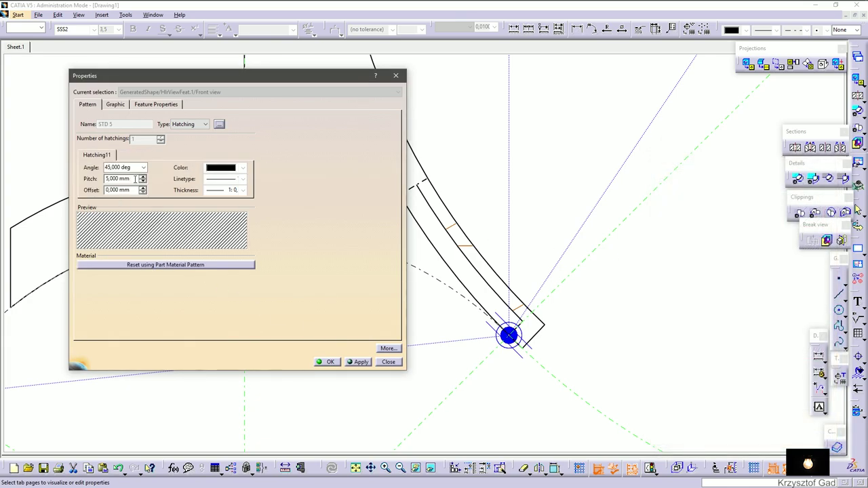
pyautogui.press('Return')
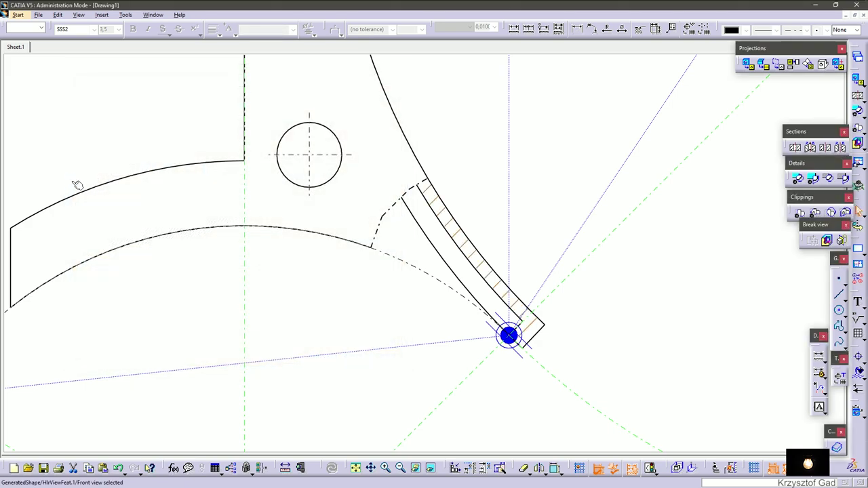
pyautogui.click(298, 323)
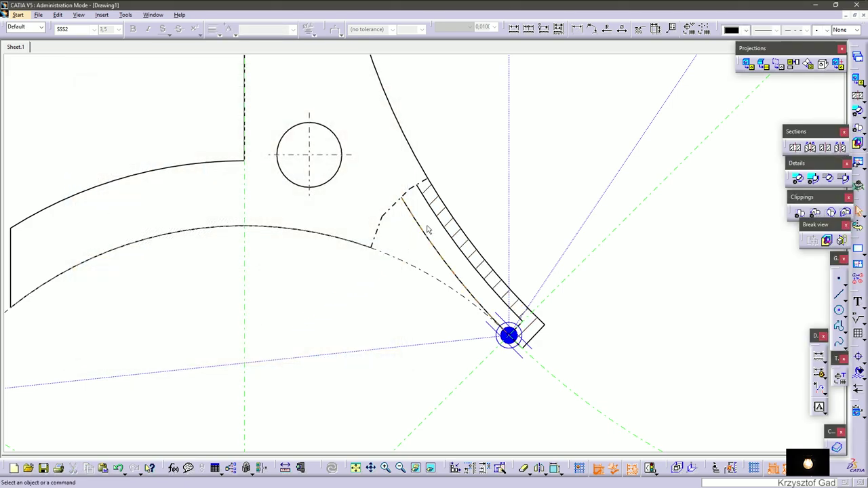
# Set the section hatching angle to 60 degrees.
pyautogui.doubleClick(451, 224)
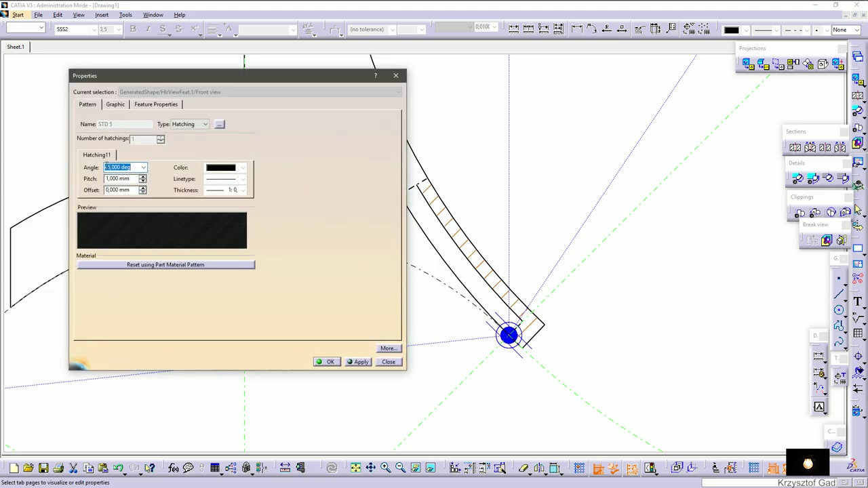
pyautogui.press('Return')
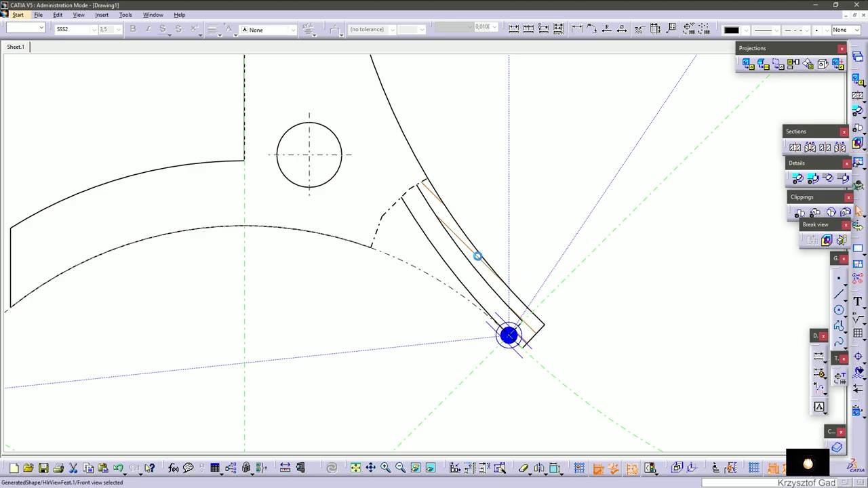
pyautogui.doubleClick(477, 254)
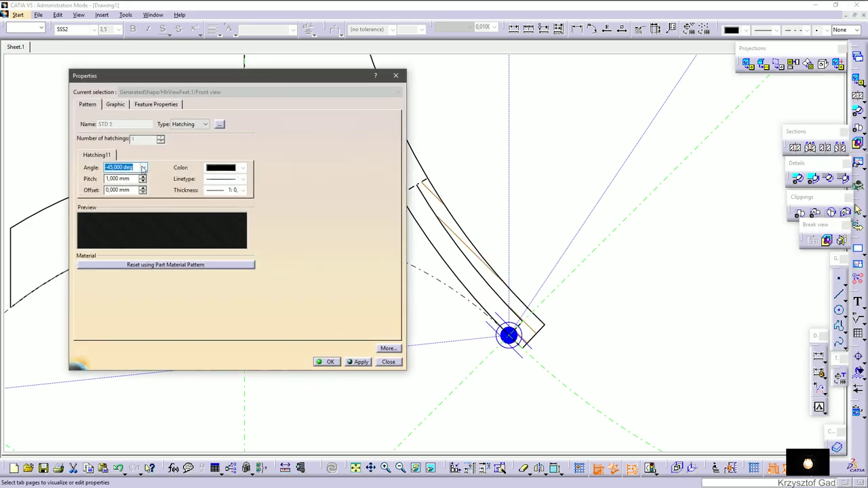
pyautogui.click(144, 168)
pyautogui.click(137, 191)
pyautogui.click(328, 363)
pyautogui.click(320, 346)
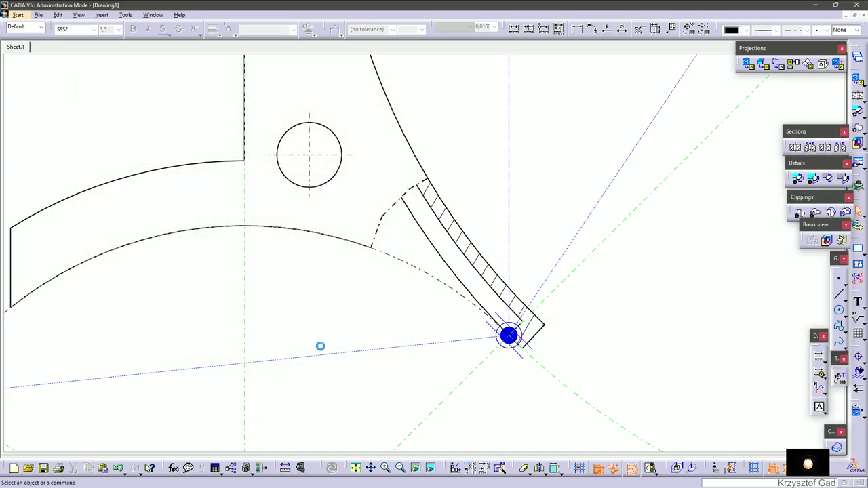
# Place radius dimensions R52.5, R53.5 and R55 on the right arcs and R80 on the left arc.
pyautogui.click(610, 31)
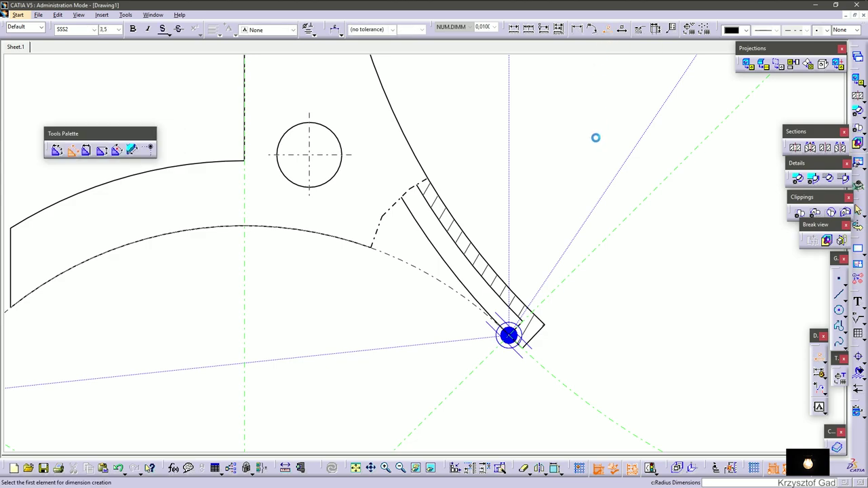
pyautogui.click(548, 326)
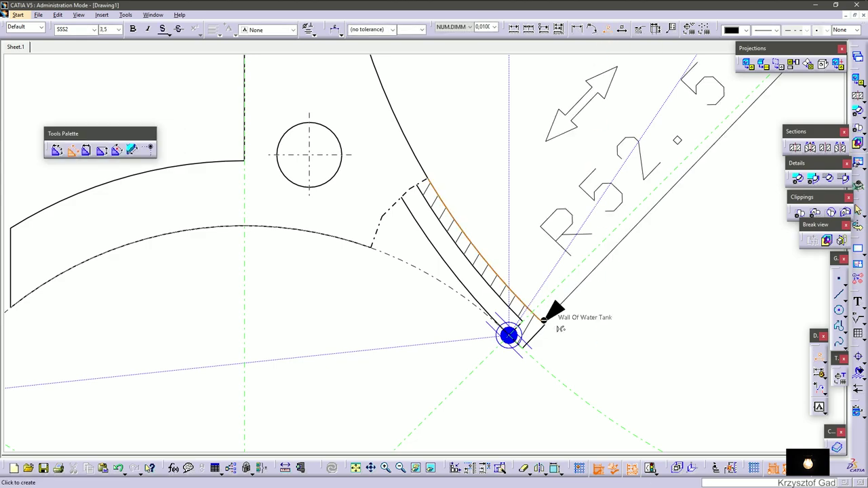
pyautogui.hotkey('ctrl', 'pagedown')
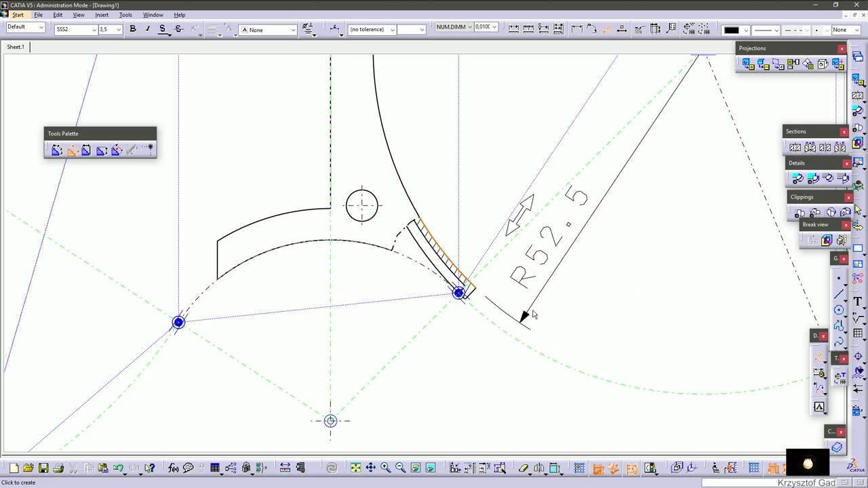
pyautogui.click(540, 327)
pyautogui.click(465, 278)
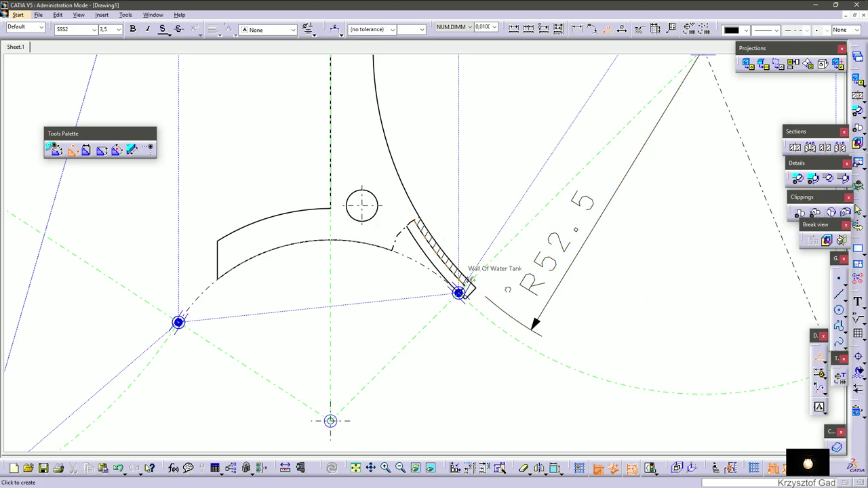
pyautogui.click(615, 312)
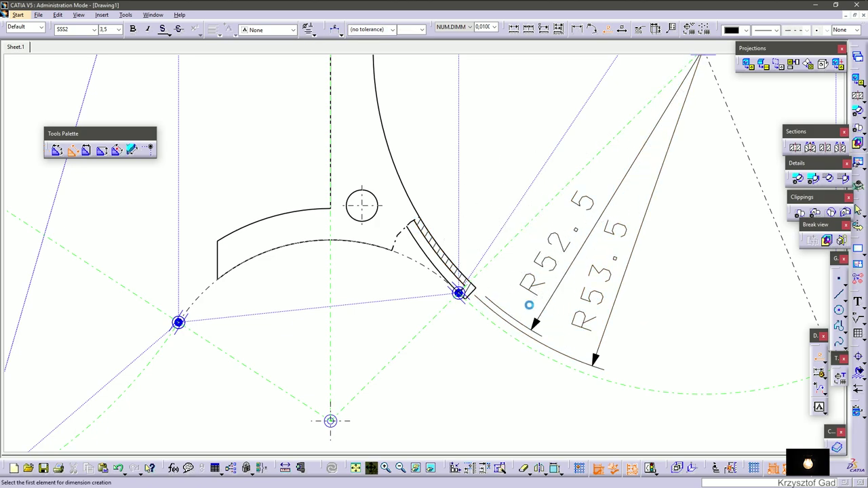
pyautogui.click(463, 279)
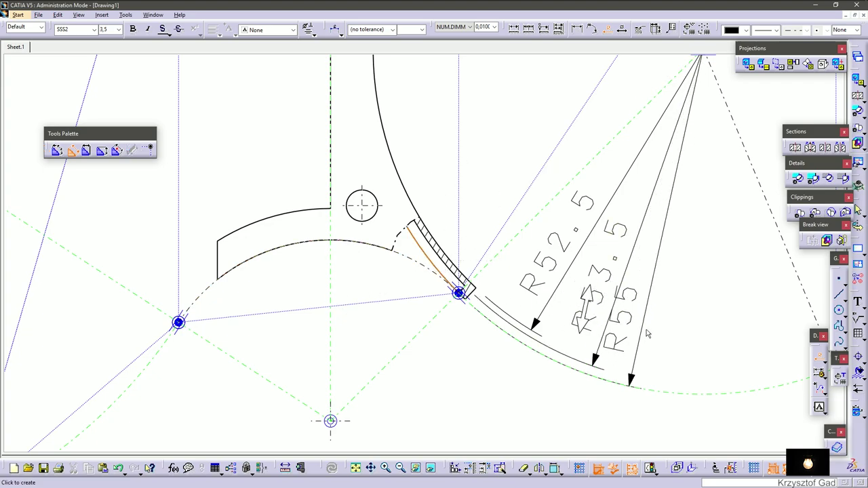
pyautogui.click(675, 333)
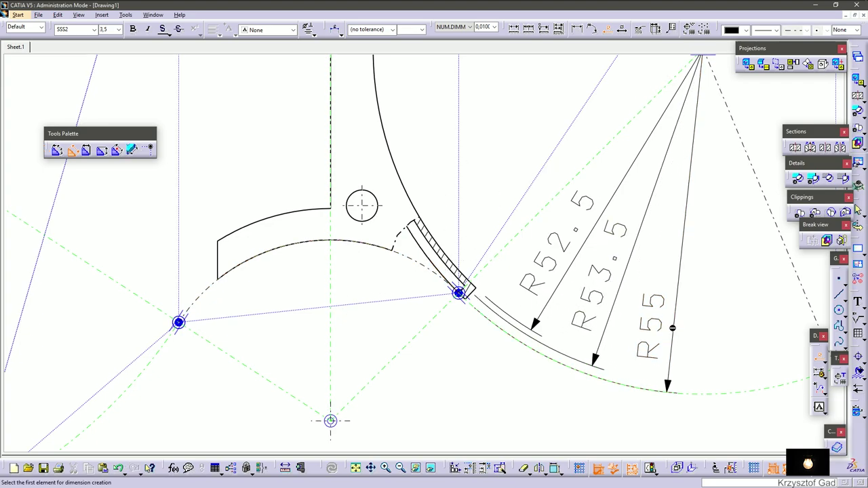
pyautogui.scroll(-4, 624, 335)
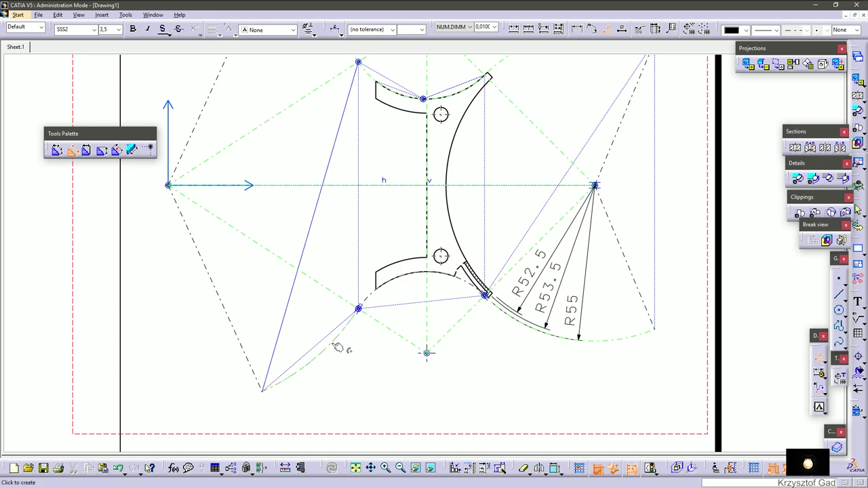
pyautogui.click(339, 347)
pyautogui.click(267, 320)
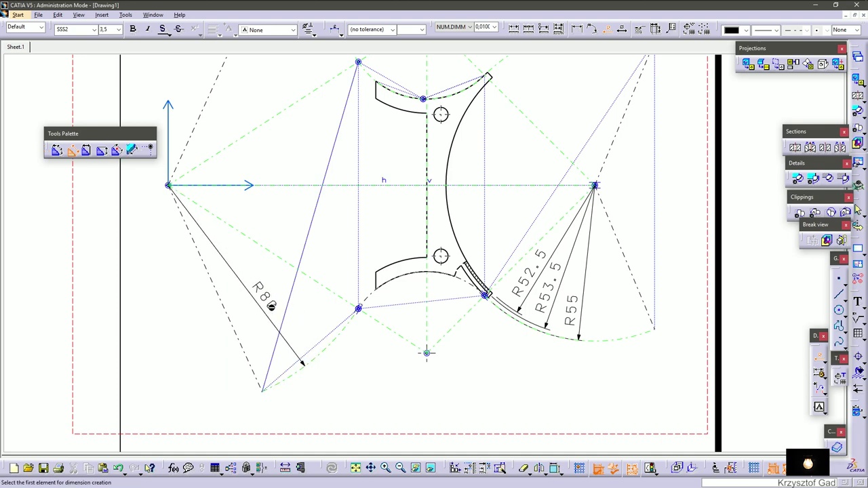
# Add Ø5 diameter dimensions to both the lower and upper small holes.
pyautogui.click(623, 35)
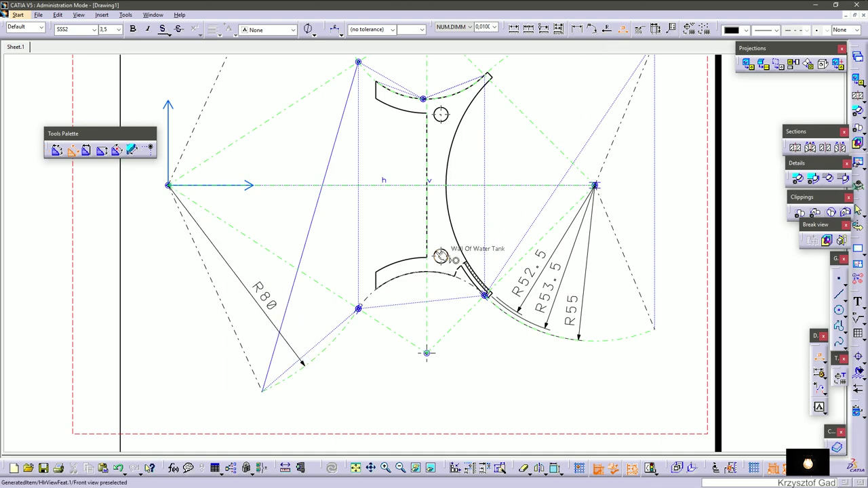
pyautogui.click(445, 252)
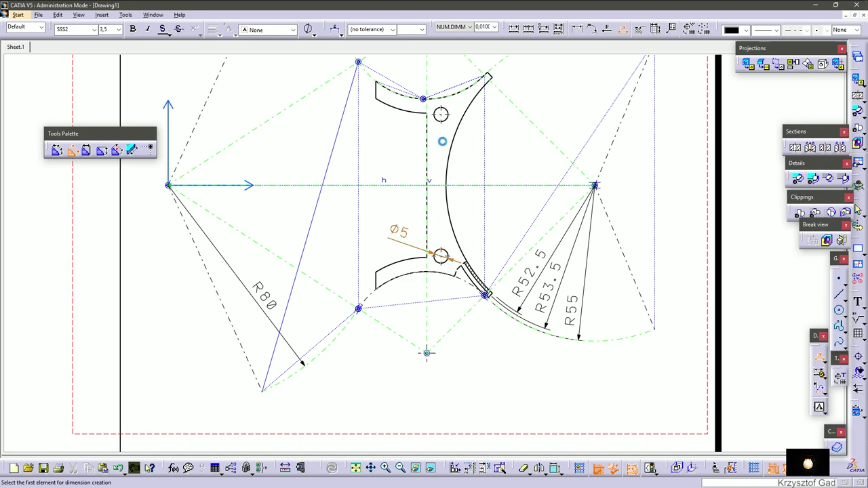
pyautogui.click(397, 246)
pyautogui.click(441, 115)
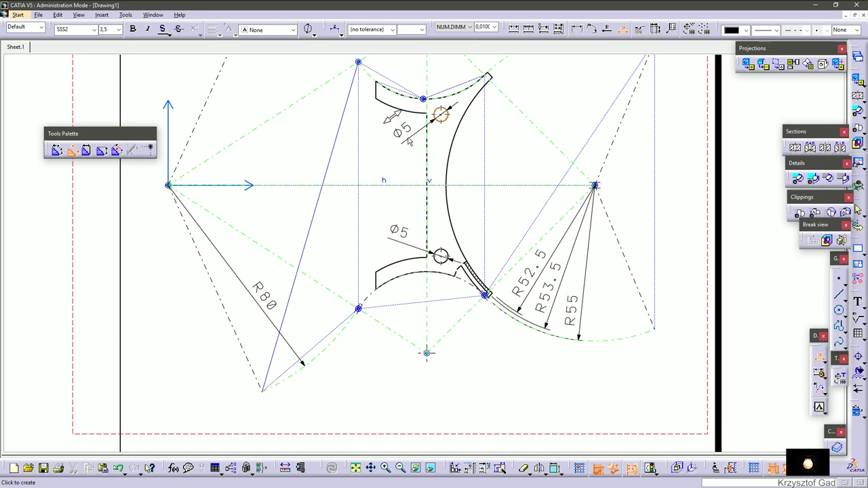
pyautogui.click(407, 138)
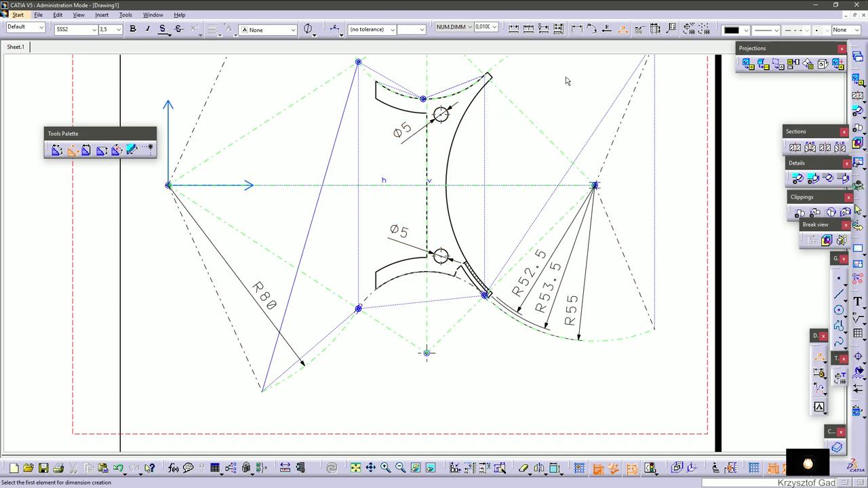
# Add the horizontal 18 and 5 dimensions below the lower arm of the part.
pyautogui.click(578, 28)
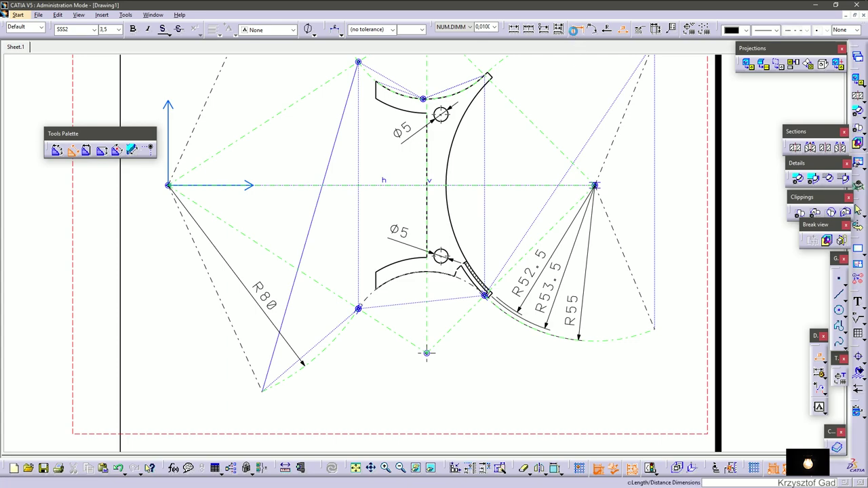
pyautogui.click(390, 287)
pyautogui.click(428, 335)
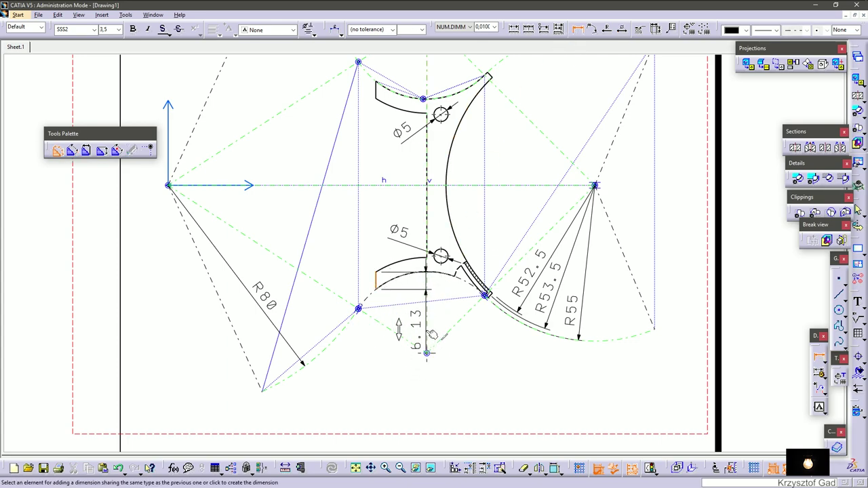
pyautogui.click(416, 379)
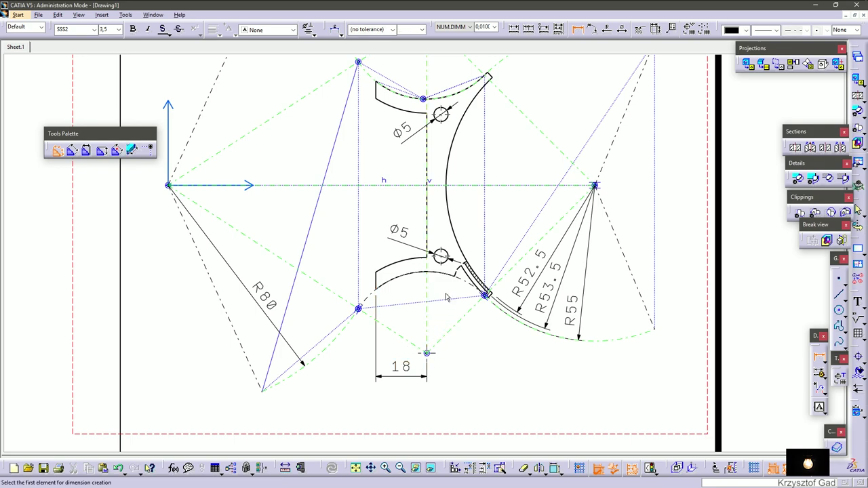
pyautogui.click(445, 260)
pyautogui.click(435, 274)
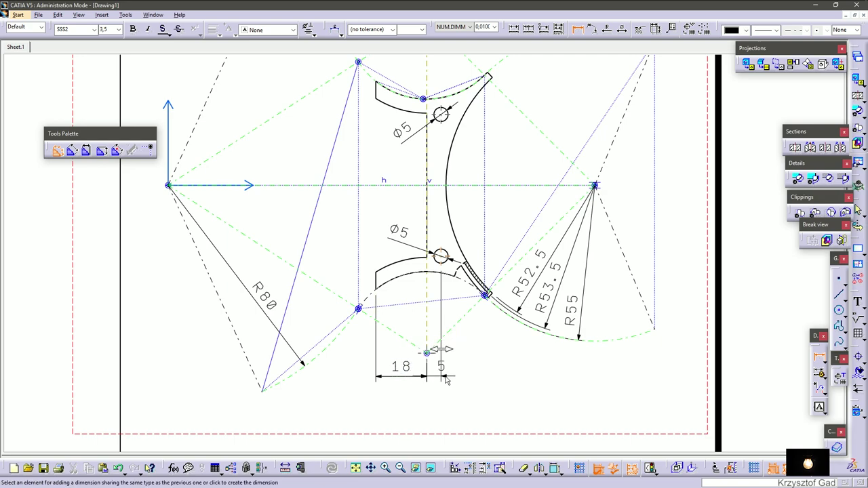
pyautogui.click(428, 378)
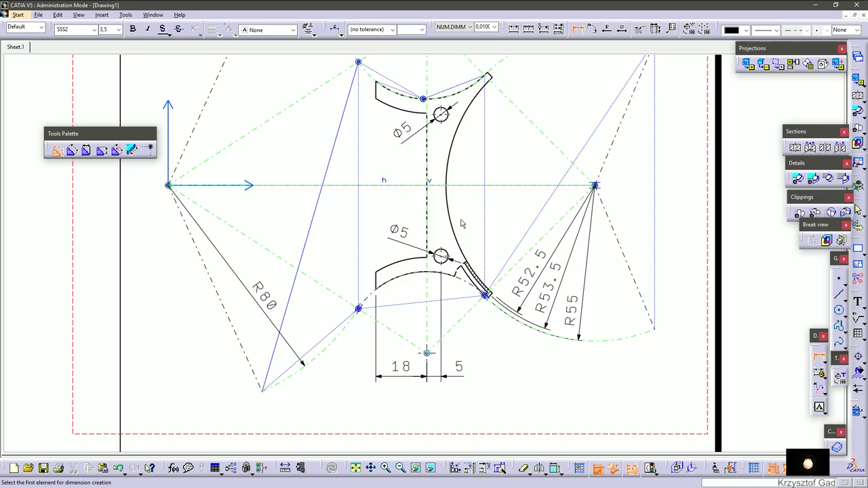
# Place the vertical 50 dimension between the two hole centres, beside the holes.
pyautogui.scroll(2, 464, 83)
pyautogui.scroll(2, 488, 159)
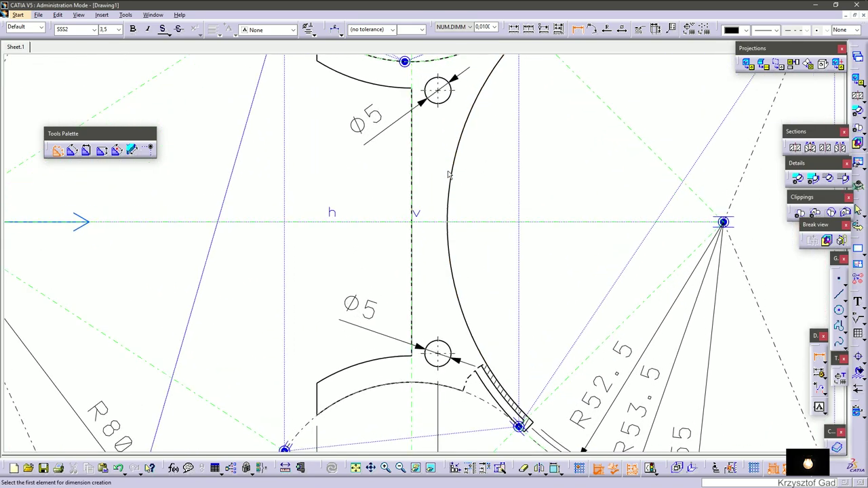
pyautogui.scroll(3, 470, 163)
pyautogui.moveTo(473, 208); pyautogui.dragTo(461, 329, button='middle')
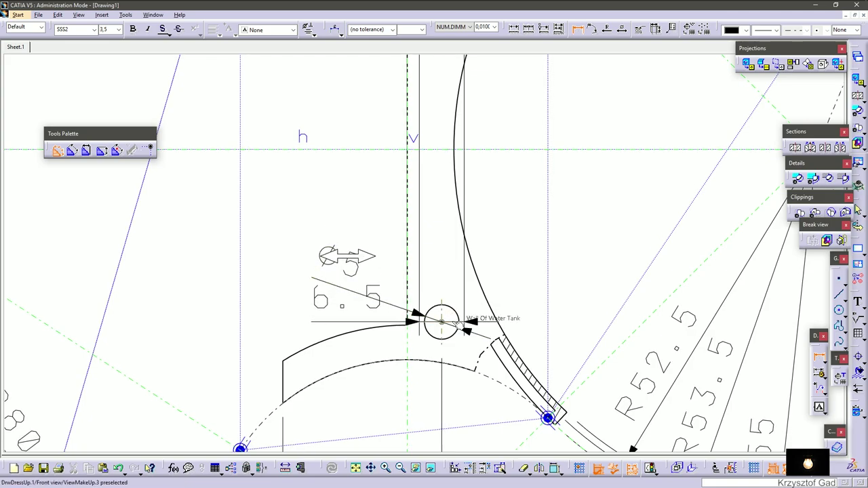
pyautogui.click(464, 324)
pyautogui.scroll(-2, 448, 319)
pyautogui.scroll(-3, 448, 318)
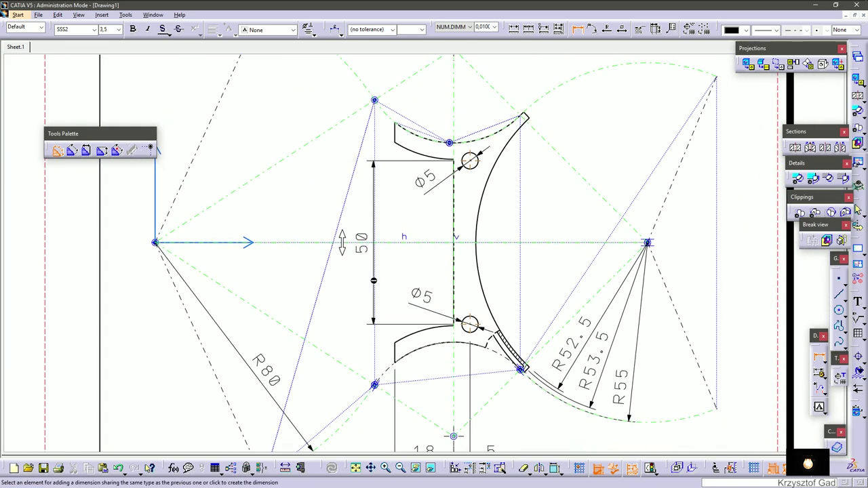
pyautogui.click(381, 285)
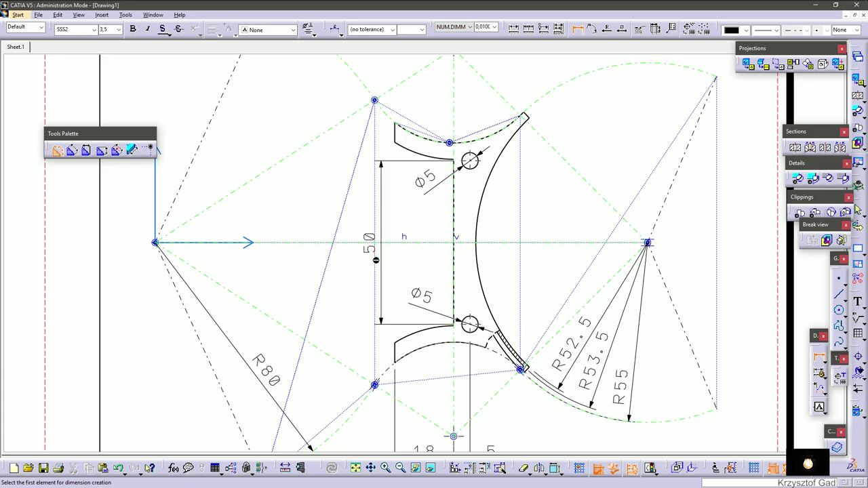
# Add the 90° and 93° angle dimensions on the right arcs of the wall.
pyautogui.click(591, 29)
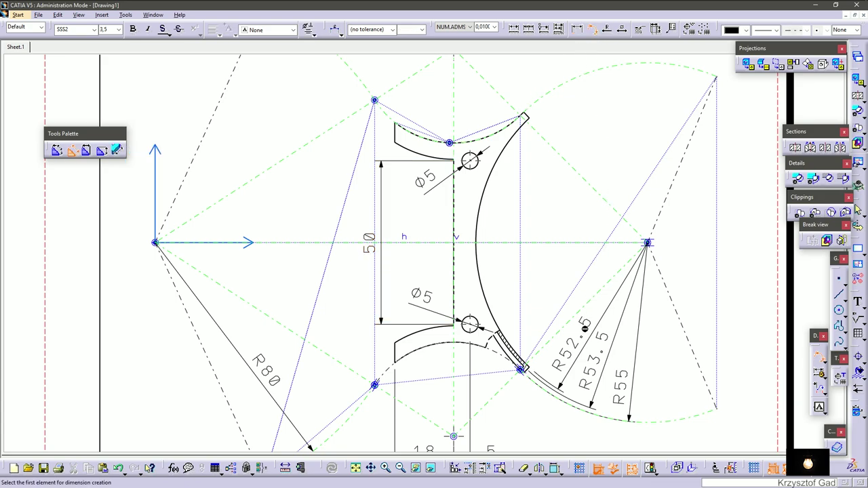
pyautogui.keyDown('ctrl'); pyautogui.moveTo(552, 366); pyautogui.dragTo(556, 337, button='middle'); pyautogui.keyUp('ctrl')
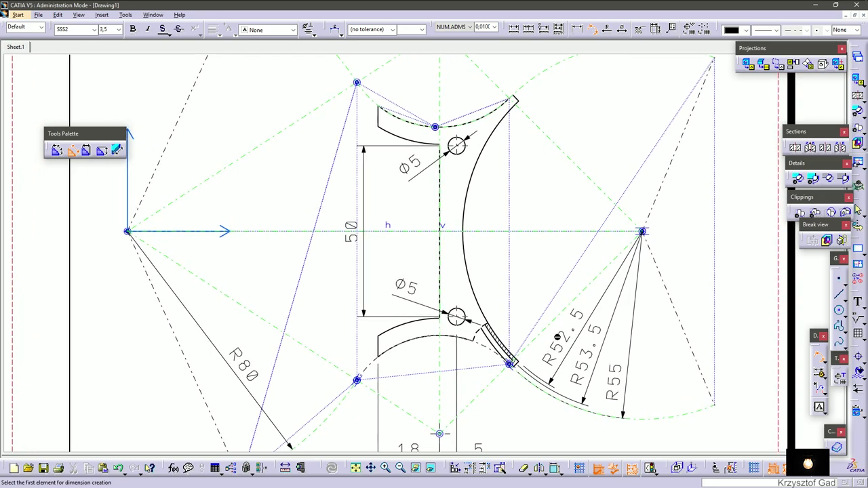
pyautogui.click(549, 333)
pyautogui.click(580, 179)
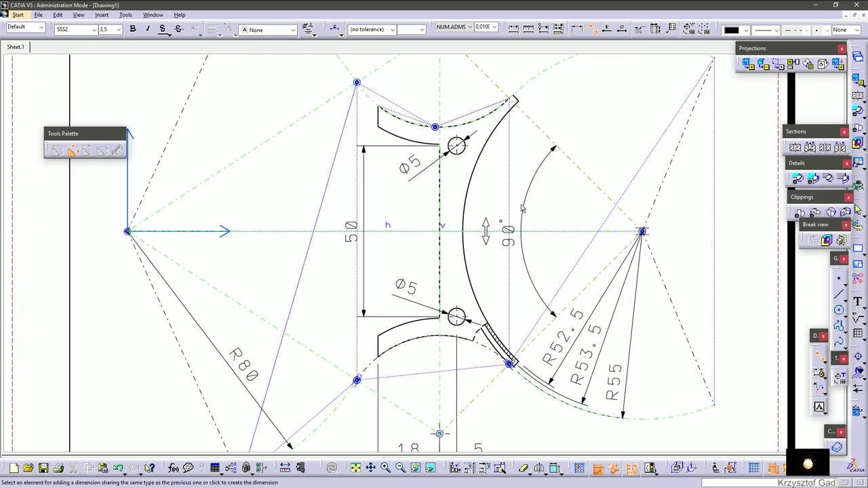
pyautogui.click(494, 214)
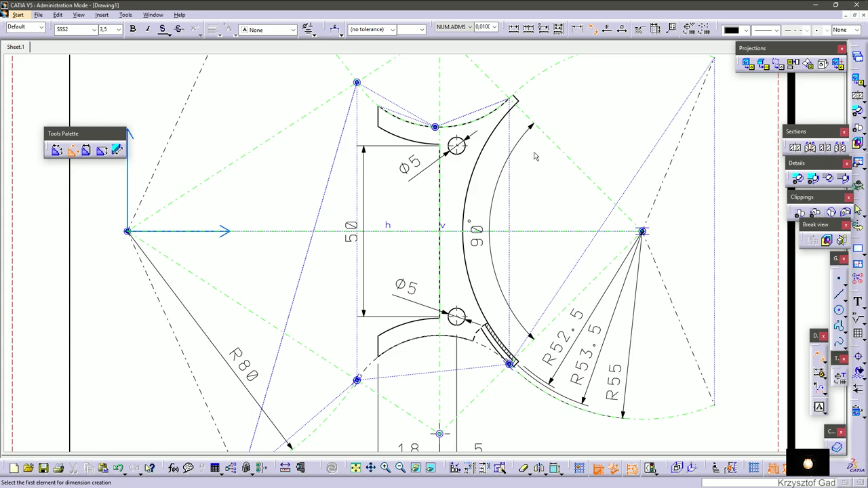
pyautogui.click(518, 100)
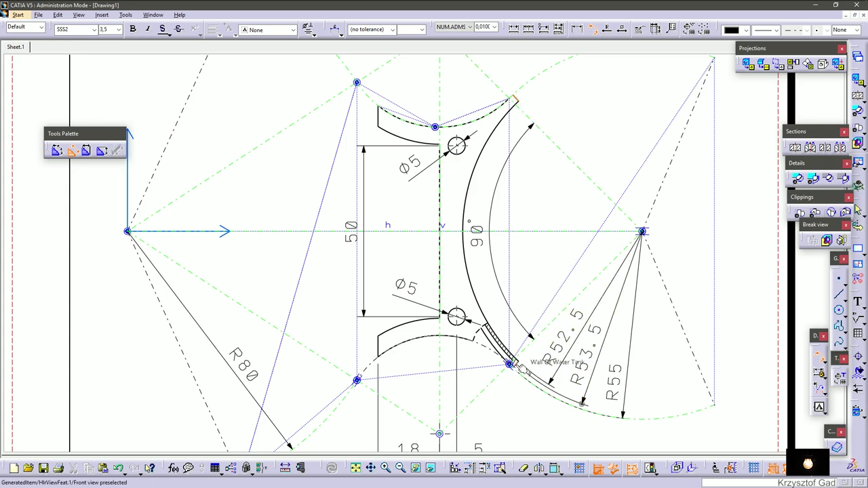
pyautogui.click(533, 372)
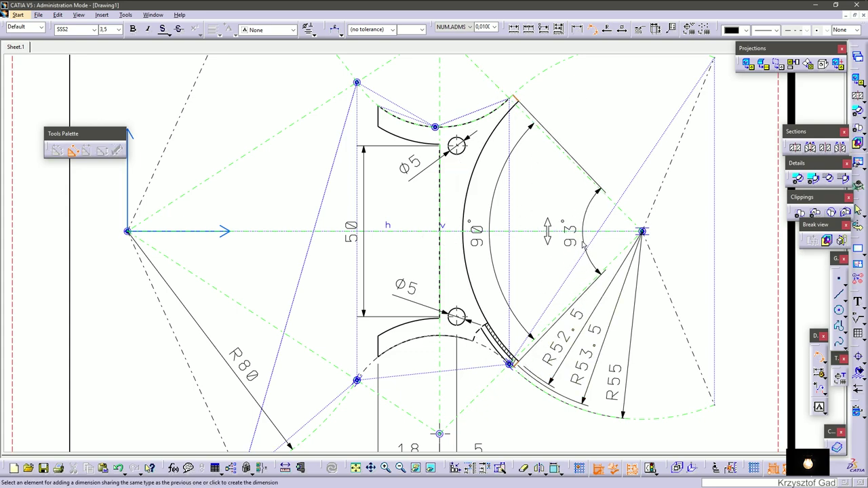
pyautogui.click(582, 245)
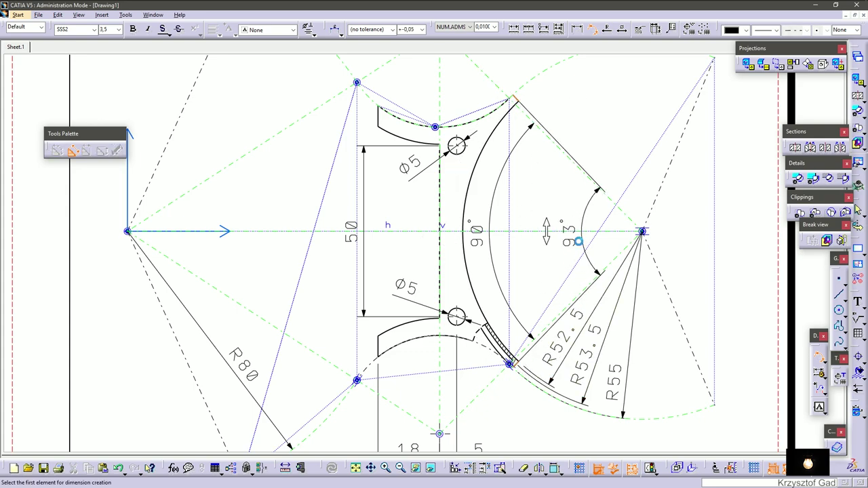
# Add the 96° angle at the left vertex and the 1.5° angle below the wall end.
pyautogui.click(194, 189)
pyautogui.click(222, 293)
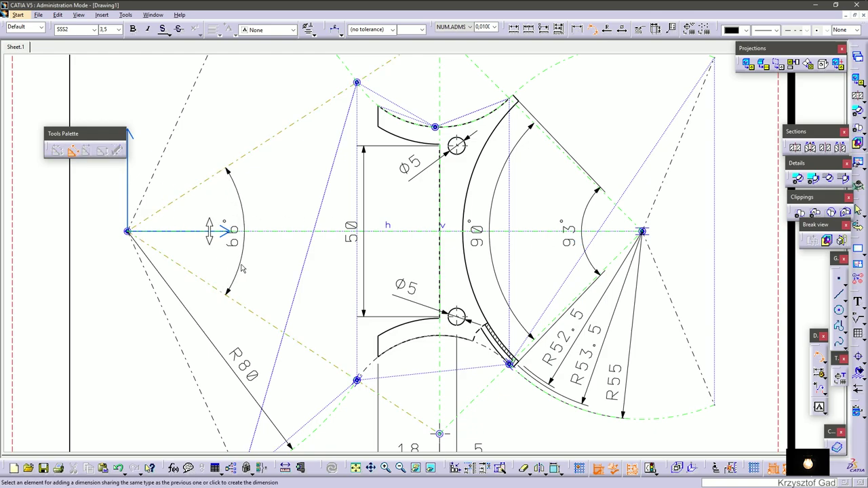
pyautogui.click(249, 263)
pyautogui.scroll(2, 509, 364)
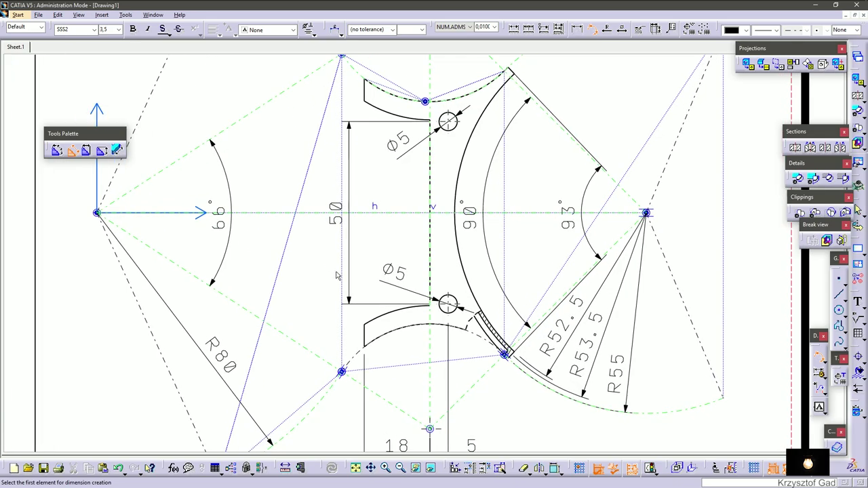
pyautogui.scroll(2, 509, 364)
pyautogui.scroll(2, 504, 267)
pyautogui.click(504, 267)
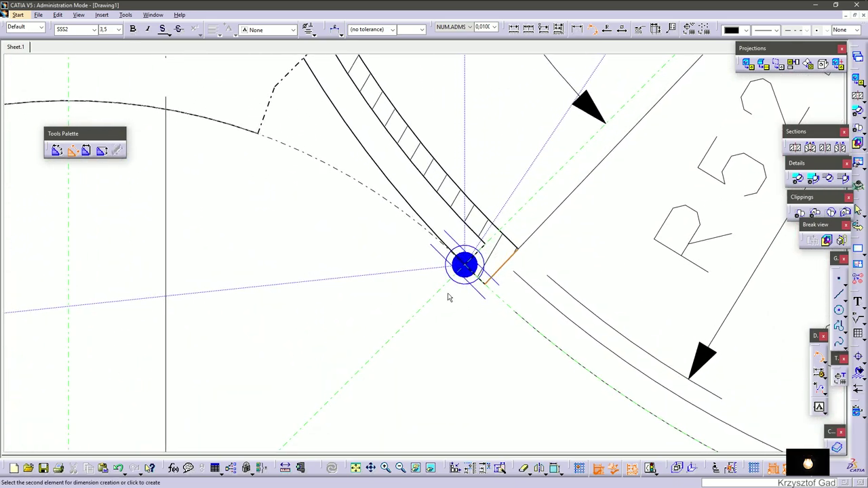
pyautogui.scroll(-2, 466, 360)
pyautogui.scroll(-3, 467, 360)
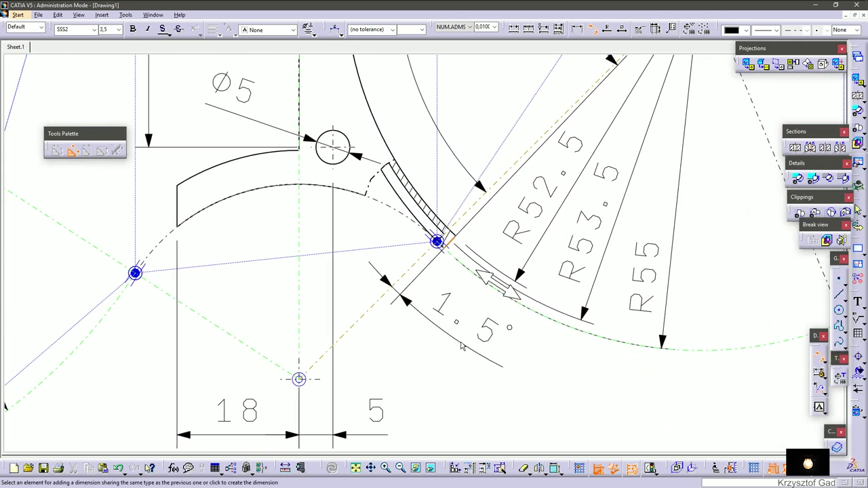
pyautogui.click(459, 334)
pyautogui.scroll(-5, 458, 333)
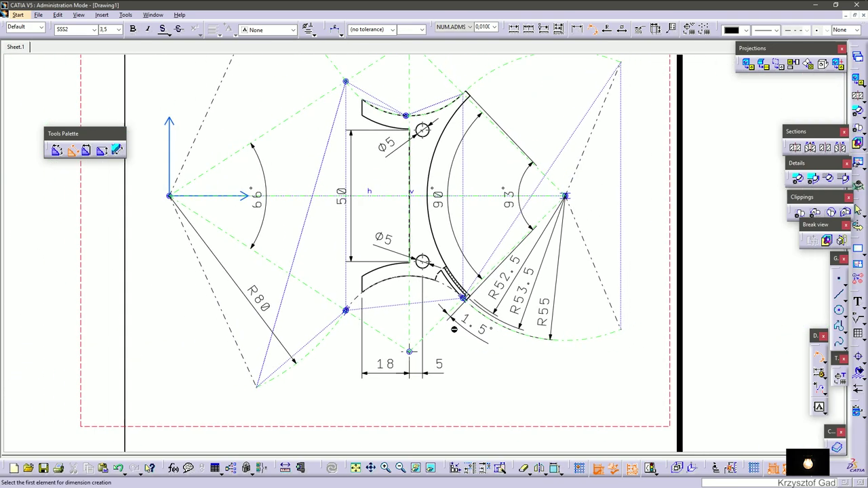
# Slide the 90° and 93° angle values higher along their dimension arcs.
pyautogui.press('Escape')
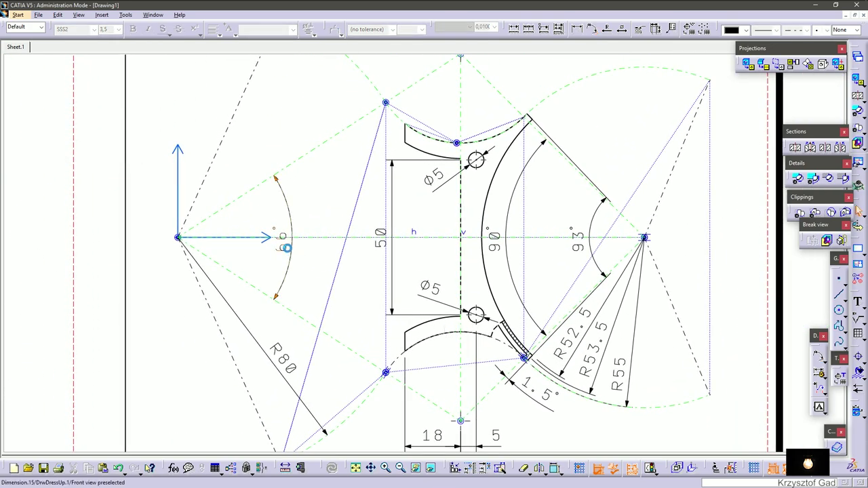
pyautogui.click(283, 249)
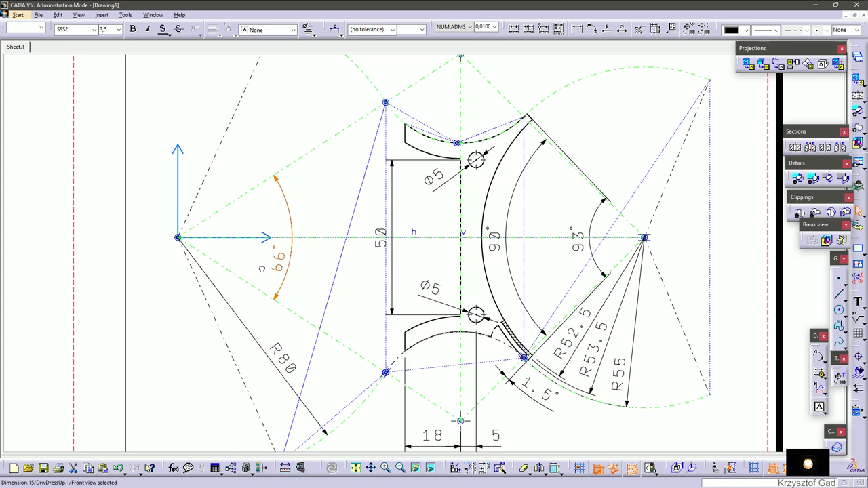
pyautogui.click(380, 243)
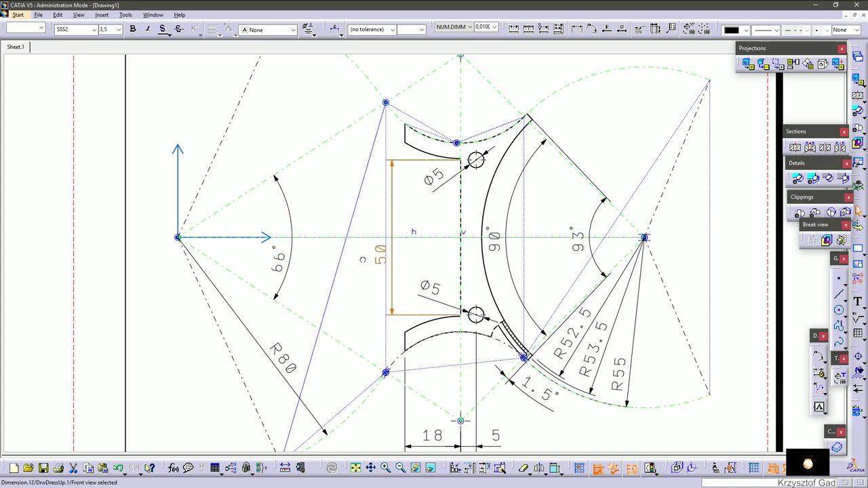
pyautogui.moveTo(493, 243); pyautogui.dragTo(483, 203)
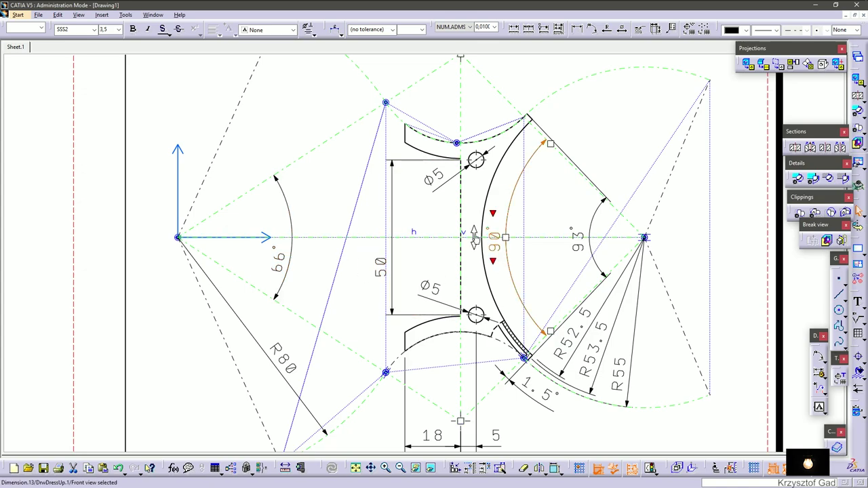
pyautogui.click(578, 238)
pyautogui.moveTo(557, 238); pyautogui.dragTo(562, 207)
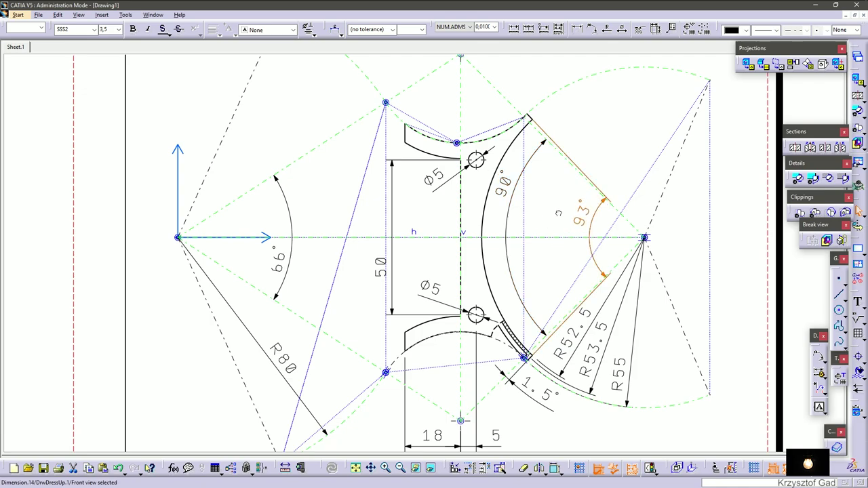
pyautogui.click(557, 215)
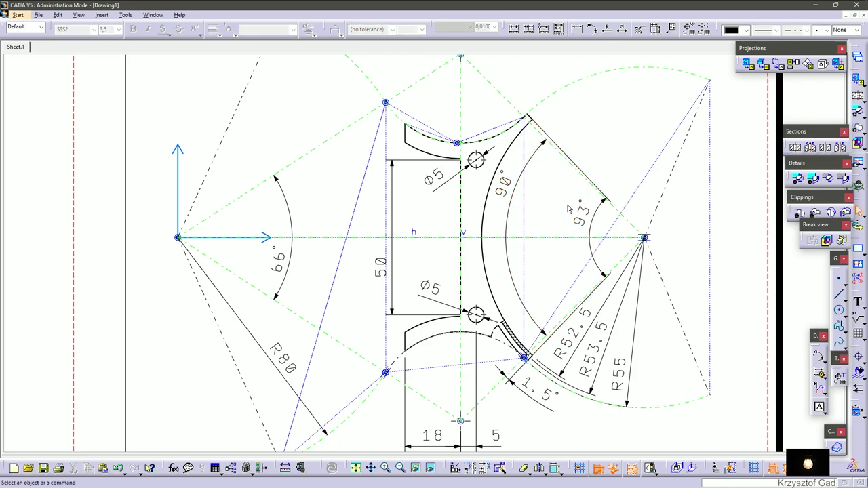
# Add a 5 dimension to the lower curved piece beside the sectioned wall.
pyautogui.click(578, 27)
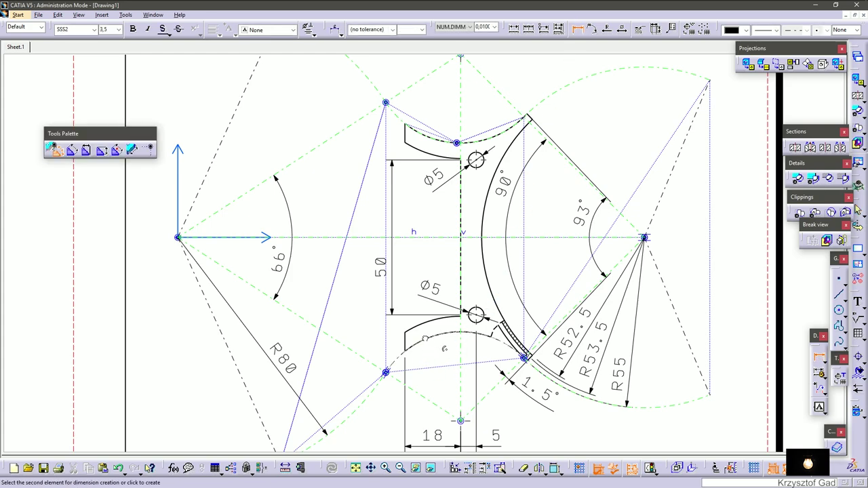
pyautogui.click(437, 322)
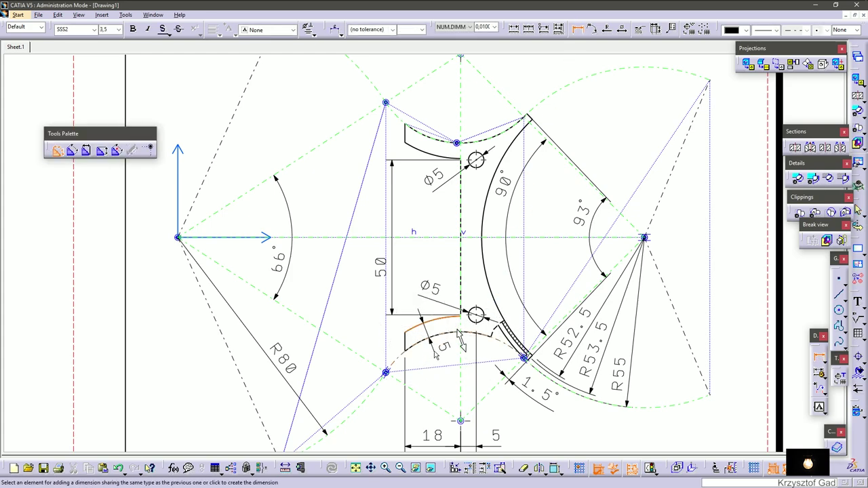
pyautogui.click(434, 356)
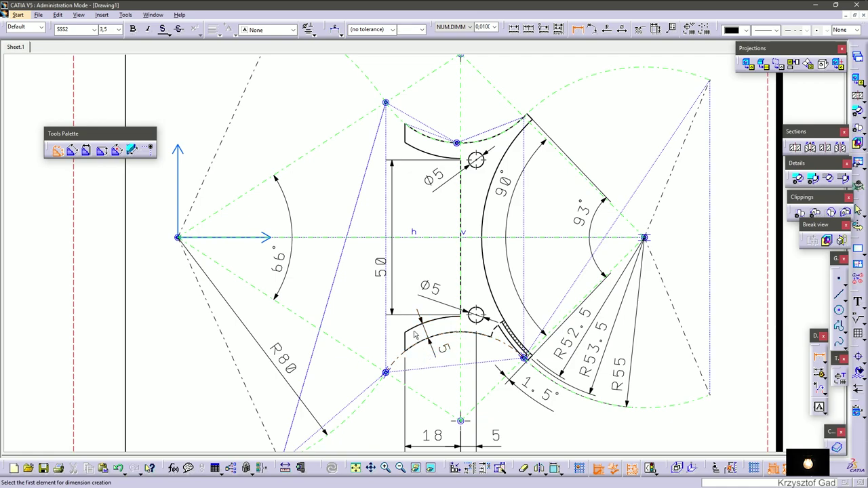
pyautogui.press('Escape')
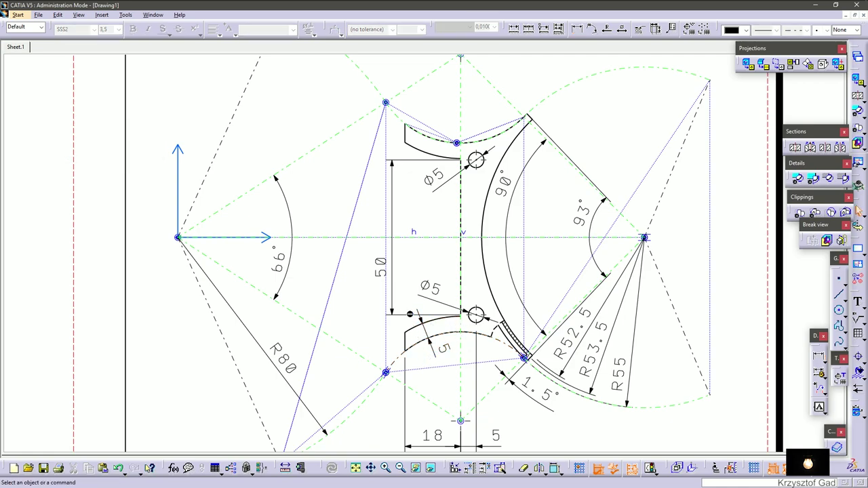
# Interrupt the 50 dimension's extension line and start an offset section view.
pyautogui.rightClick(414, 318)
pyautogui.moveTo(446, 257)
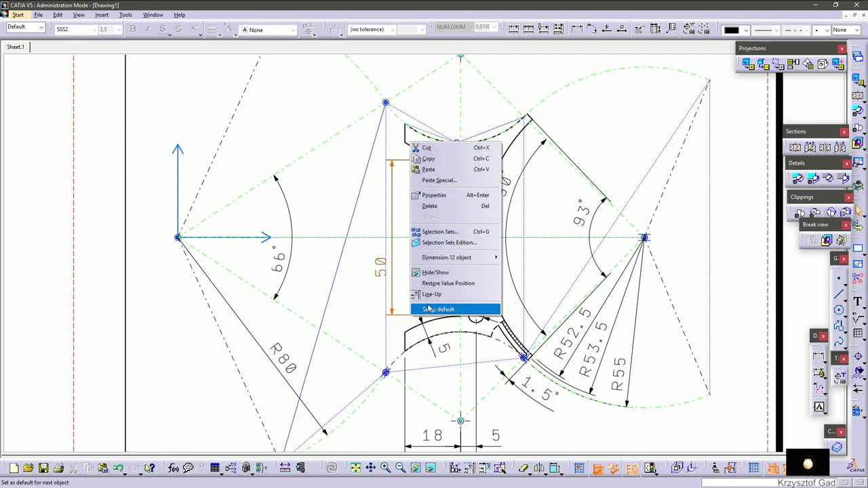
pyautogui.click(536, 283)
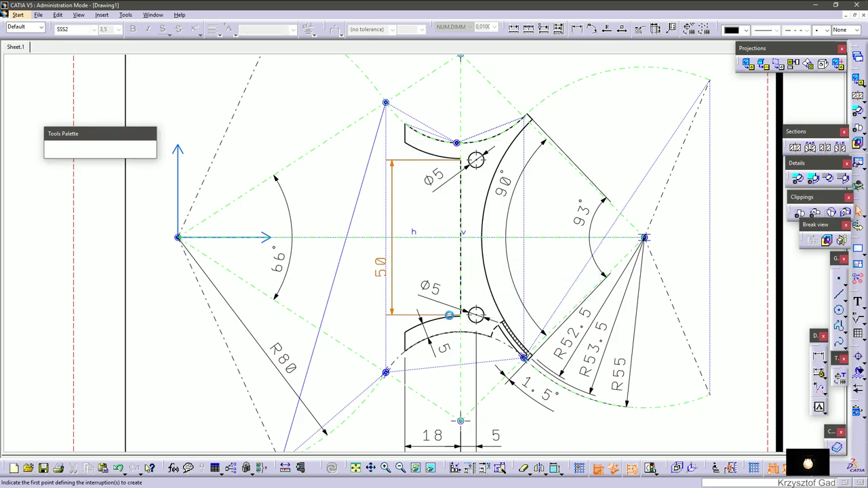
pyautogui.click(420, 317)
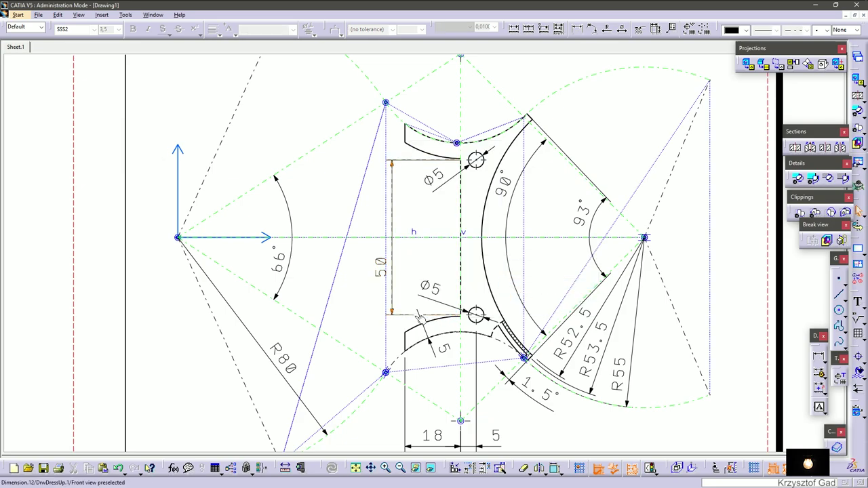
pyautogui.click(797, 154)
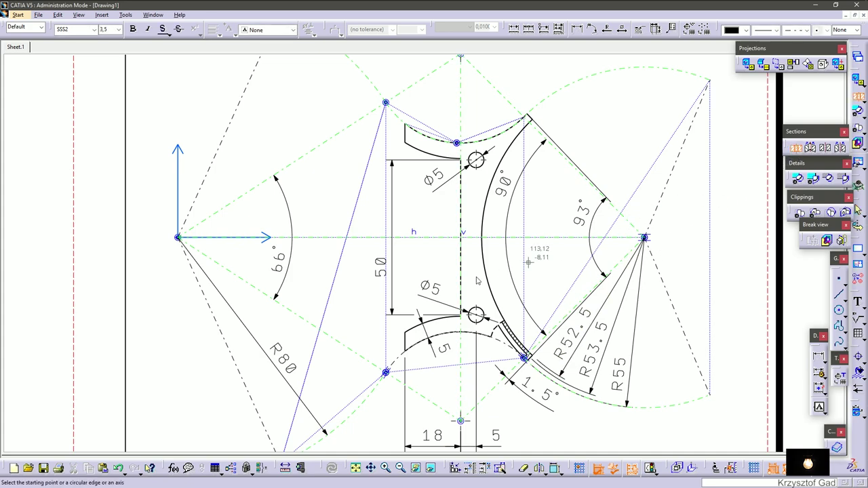
# Draw a horizontal A-A cutting line and place the section view below the front view.
pyautogui.click(333, 238)
pyautogui.doubleClick(537, 238)
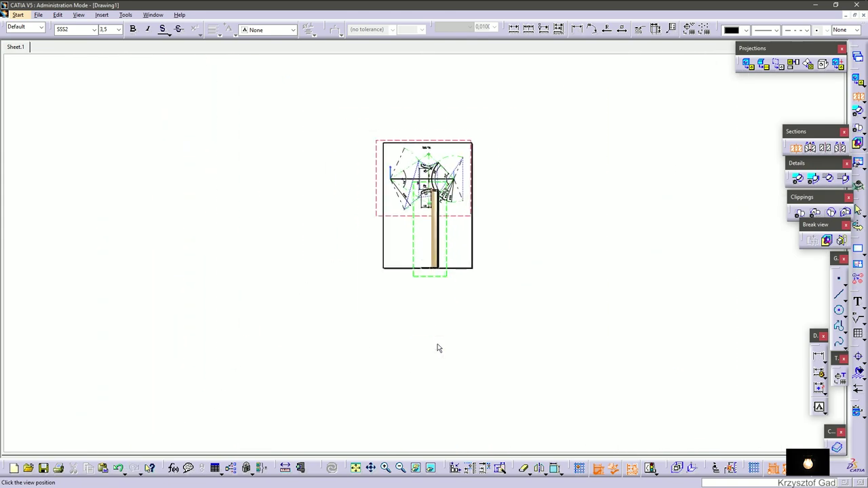
pyautogui.click(440, 259)
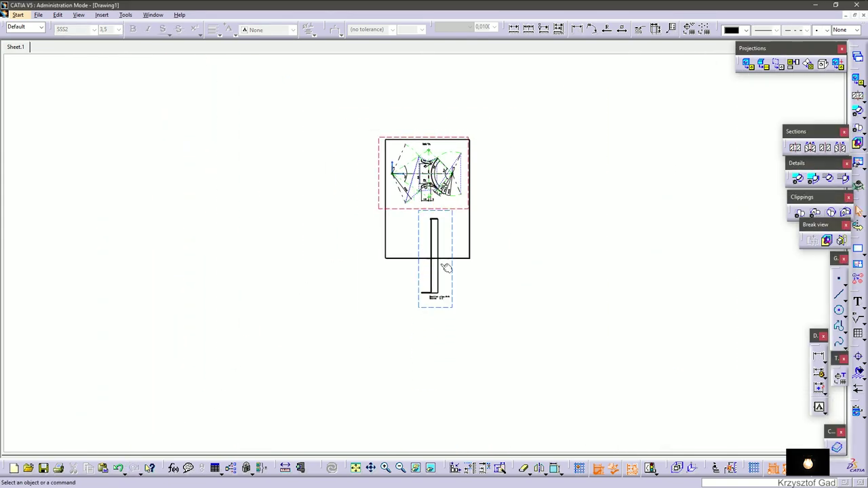
# Reduce the Section view A-A caption text to font size 2.
pyautogui.scroll(1, 509, 273)
pyautogui.scroll(3, 500, 285)
pyautogui.scroll(1, 488, 331)
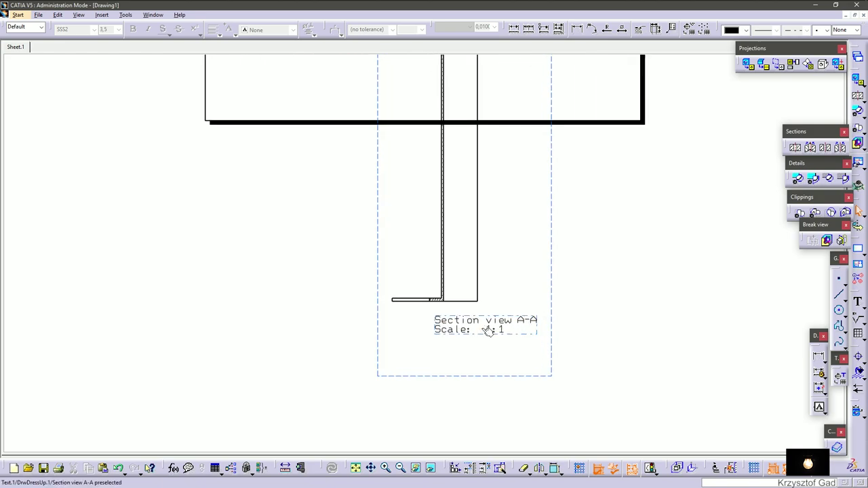
pyautogui.scroll(2, 479, 341)
pyautogui.click(479, 341)
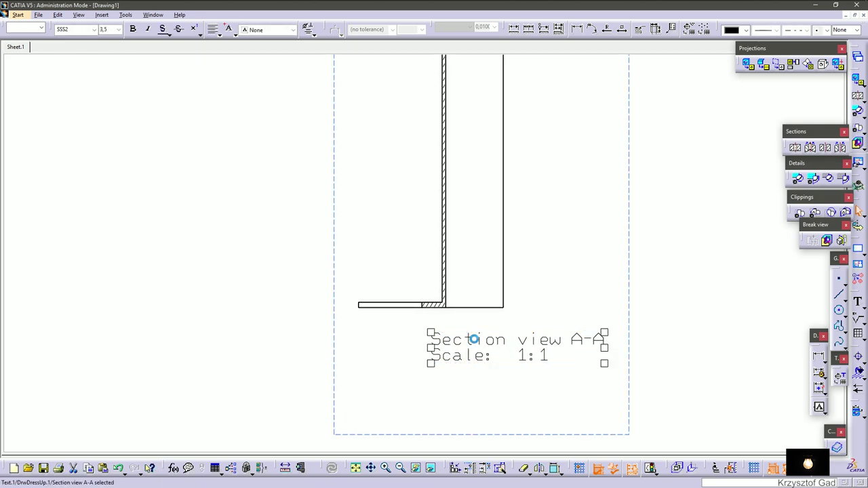
pyautogui.click(108, 30)
pyautogui.write('2')
pyautogui.press('Return')
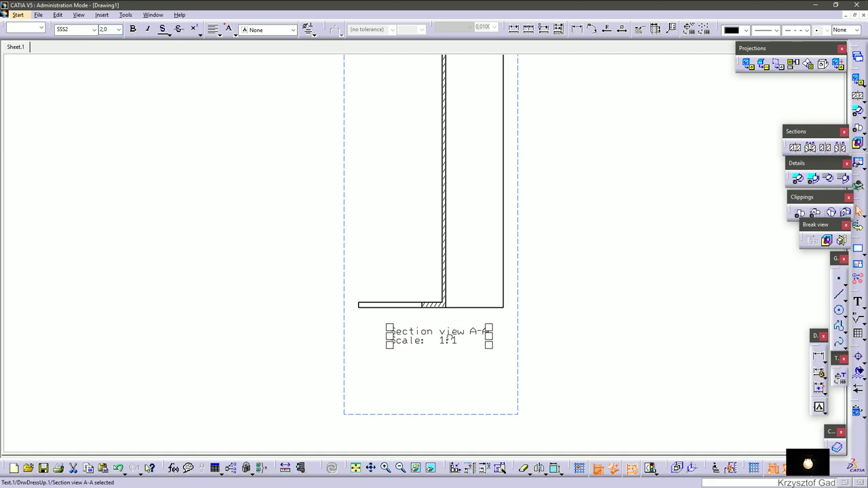
pyautogui.click(601, 330)
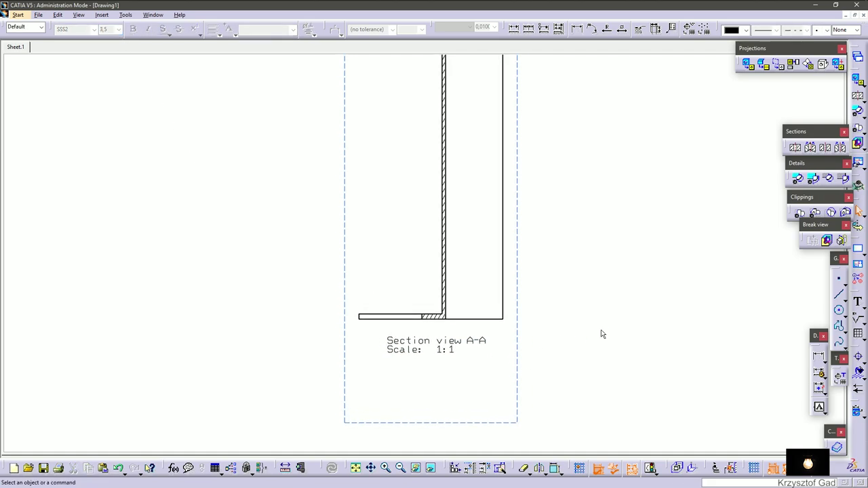
# Edit the A-A cutting line's end points to 60 mm and 120 mm and regenerate the section.
pyautogui.keyDown('ctrl'); pyautogui.moveTo(592, 352); pyautogui.dragTo(695, 291, button='middle'); pyautogui.keyUp('ctrl')
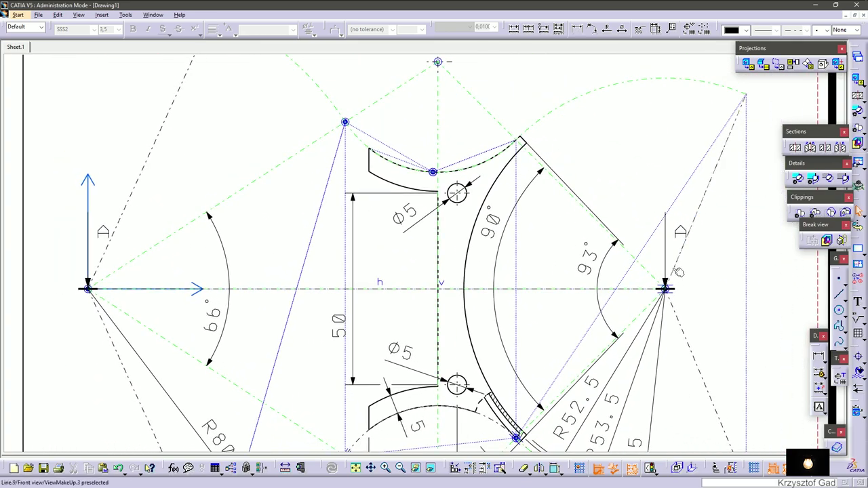
pyautogui.hotkey('alt', 'Return')
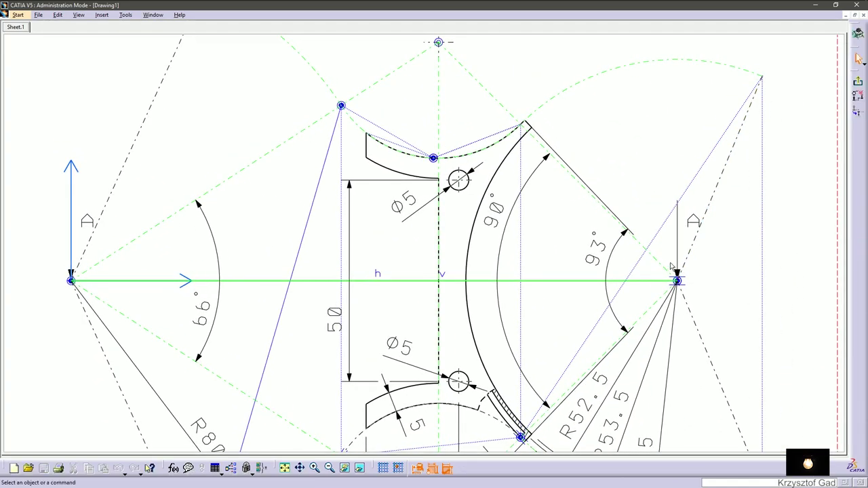
pyautogui.doubleClick(521, 280)
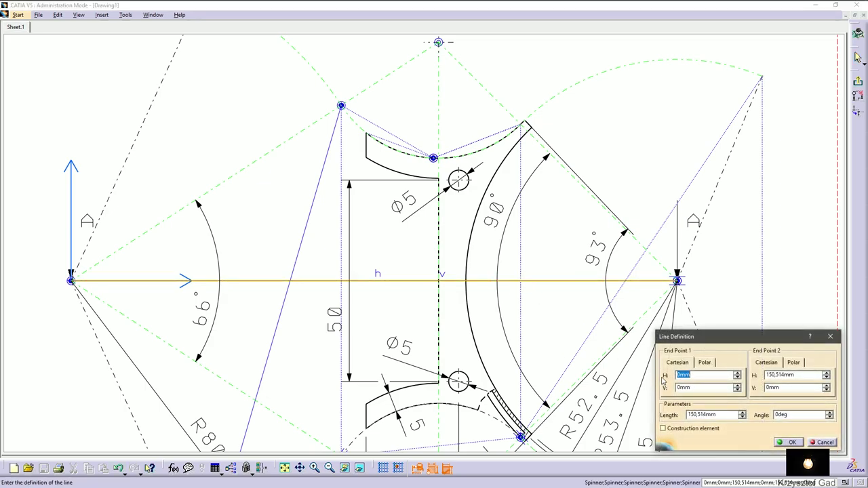
pyautogui.write('60')
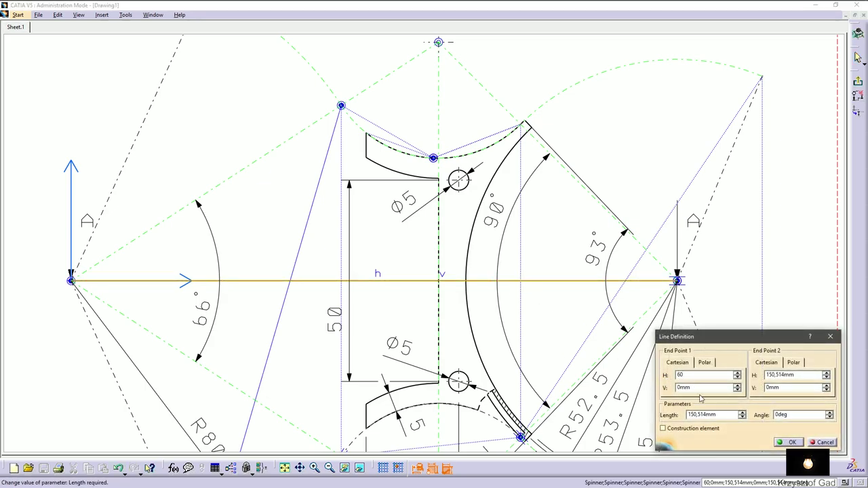
pyautogui.press('Tab')
pyautogui.write('12')
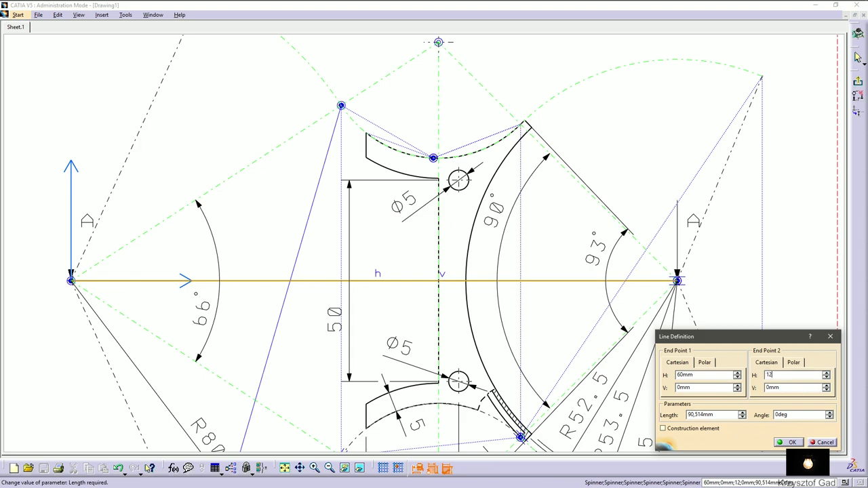
pyautogui.press('Return')
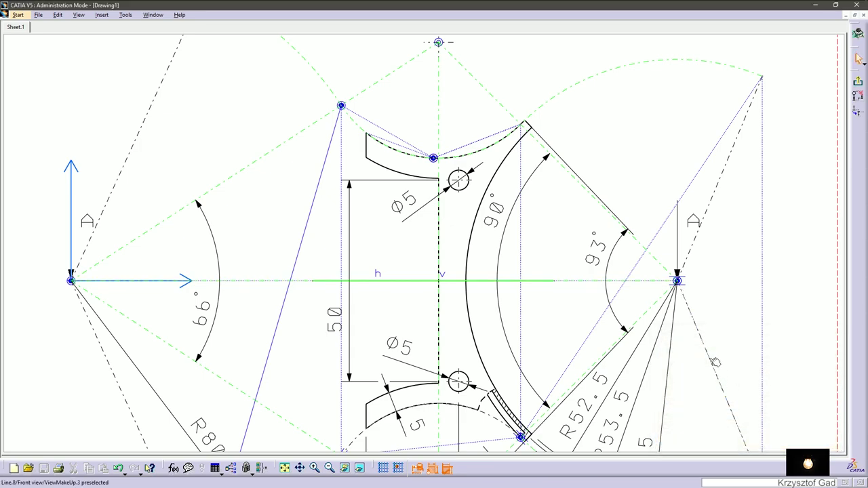
pyautogui.click(858, 82)
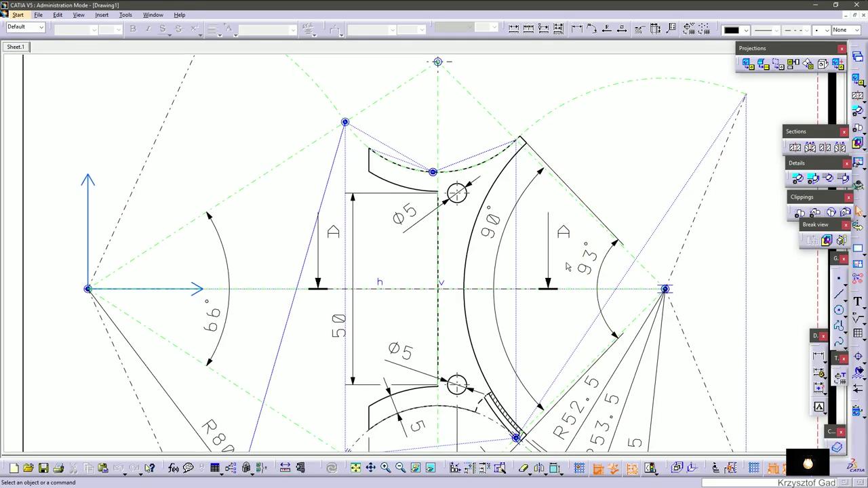
# Move the 90° angle value up to the inner side of the wall arc, clear of the A-A arrow.
pyautogui.moveTo(549, 310); pyautogui.dragTo(489, 195, button='middle')
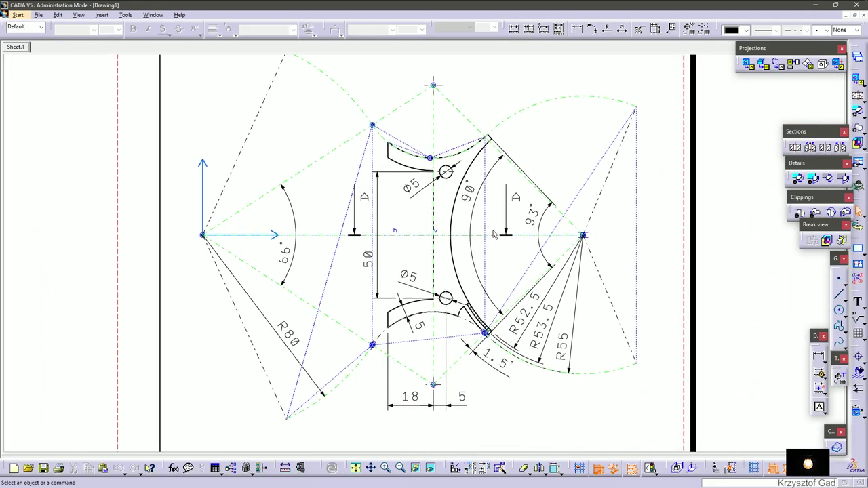
pyautogui.moveTo(488, 195); pyautogui.dragTo(498, 184)
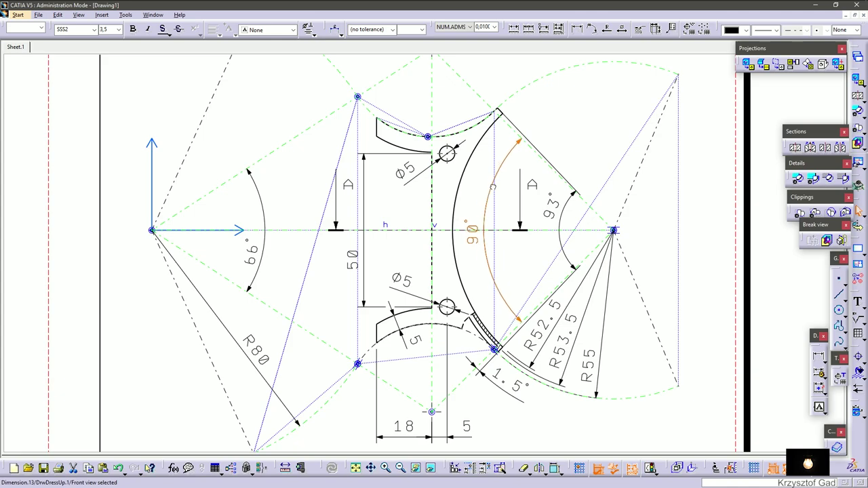
pyautogui.moveTo(475, 230); pyautogui.dragTo(475, 217)
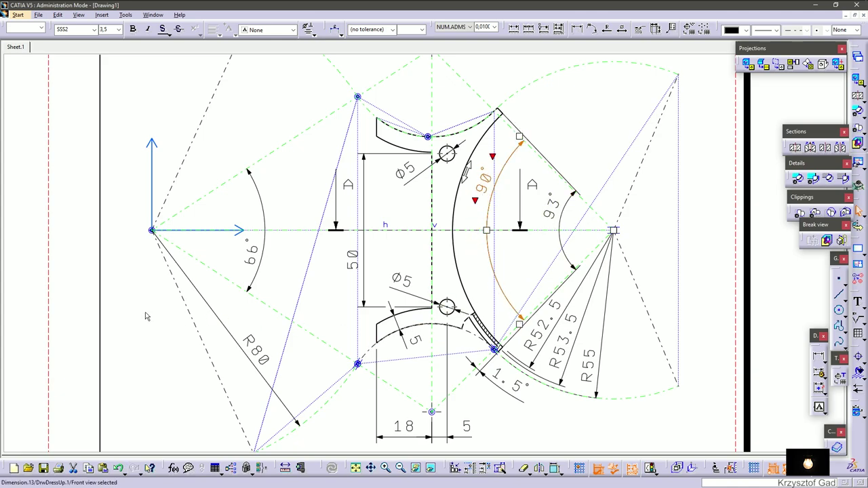
pyautogui.click(79, 303)
pyautogui.scroll(-5, 87, 296)
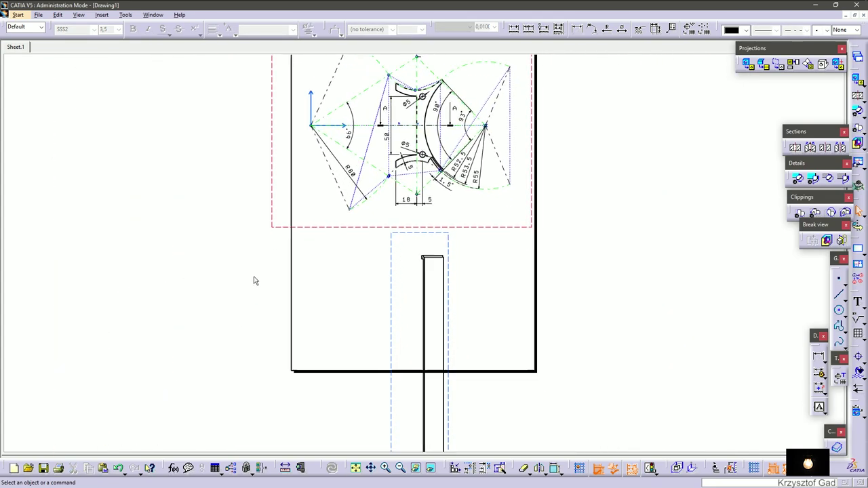
# Activate the section view, shorten it with two break lines, and move it below the front view.
pyautogui.rightClick(373, 258)
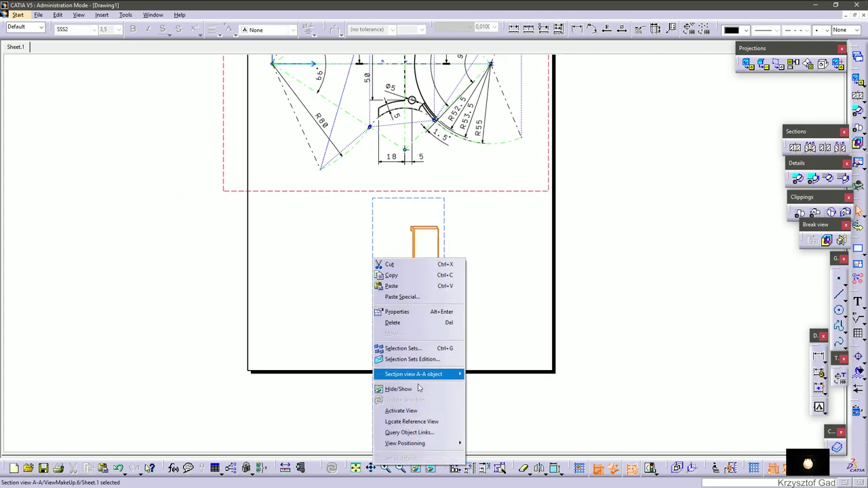
pyautogui.click(426, 412)
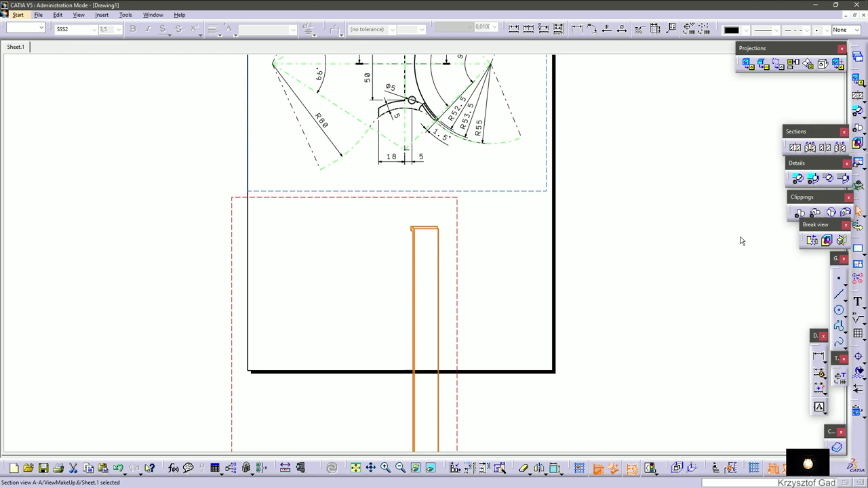
pyautogui.click(814, 242)
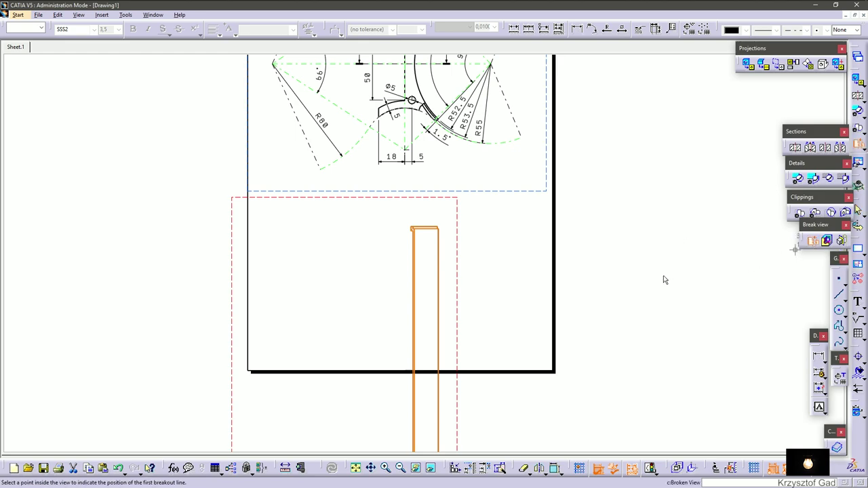
pyautogui.click(424, 247)
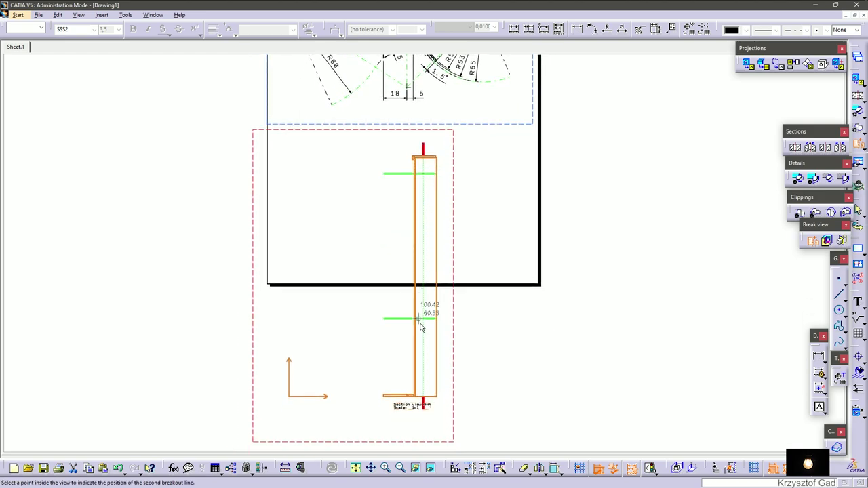
pyautogui.click(520, 372)
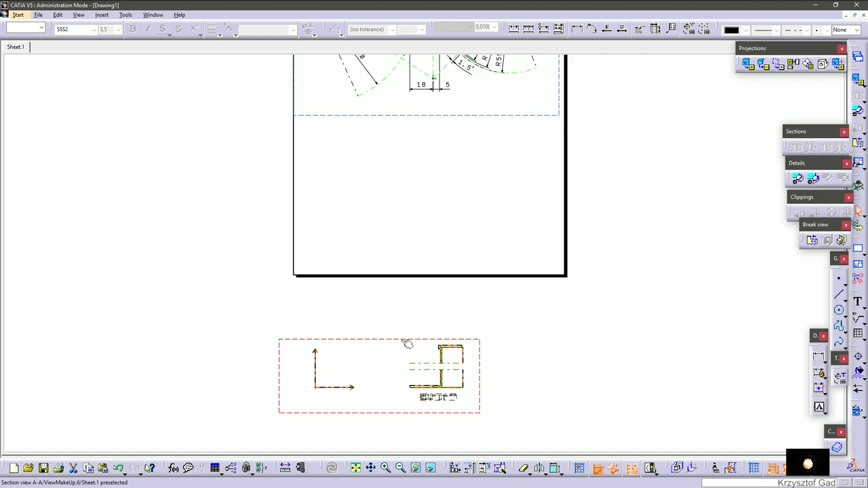
pyautogui.moveTo(416, 356); pyautogui.dragTo(422, 105)
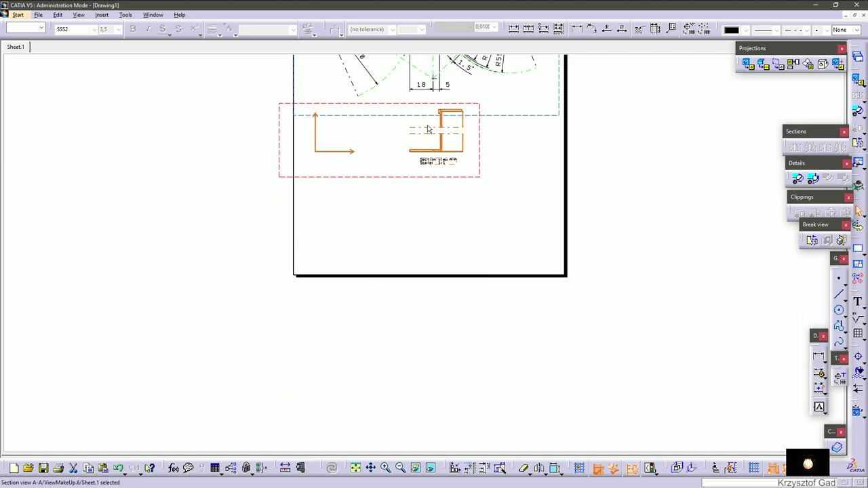
# Change the broken view's break lines to the zigzag linetype.
pyautogui.scroll(2, 515, 225)
pyautogui.scroll(3, 465, 287)
pyautogui.scroll(3, 437, 259)
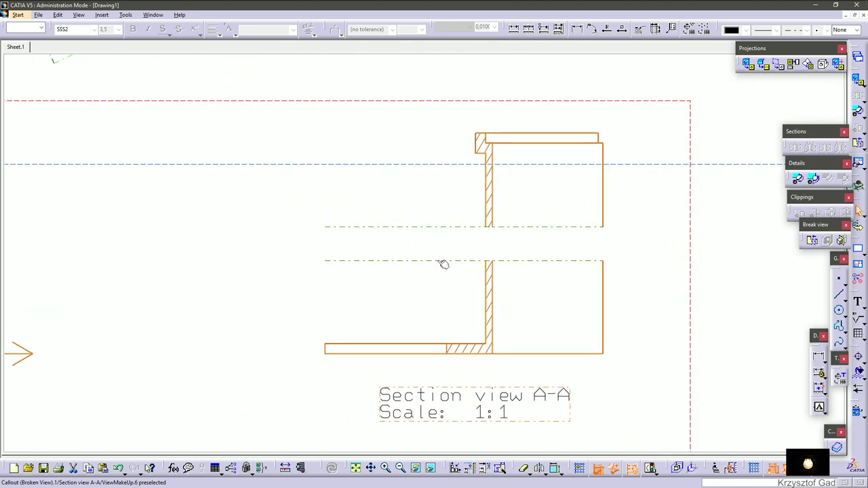
pyautogui.click(443, 264)
pyautogui.click(797, 29)
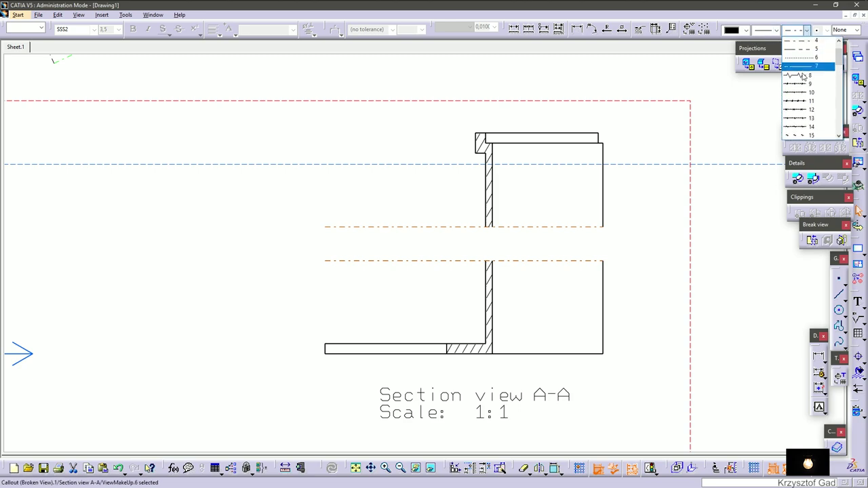
pyautogui.click(779, 100)
pyautogui.click(727, 235)
pyautogui.scroll(-2, 565, 329)
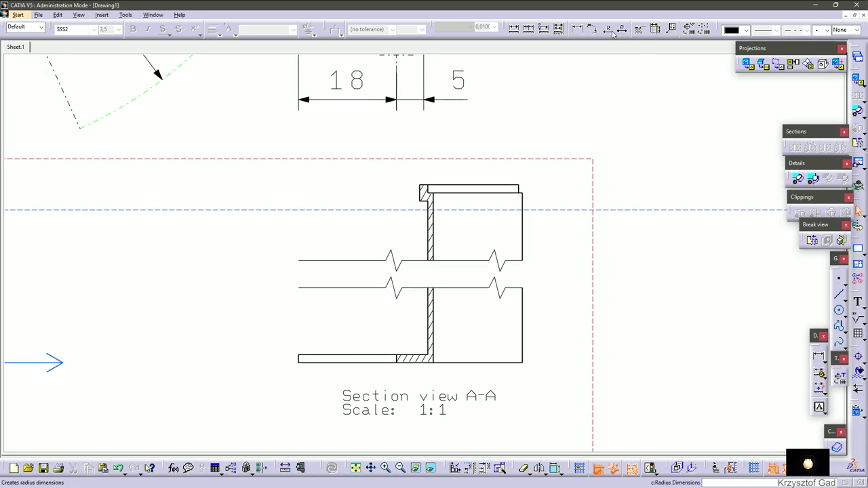
# Add the 185 height, 1.5 thickness and 3 lip dimensions to the section view.
pyautogui.click(577, 29)
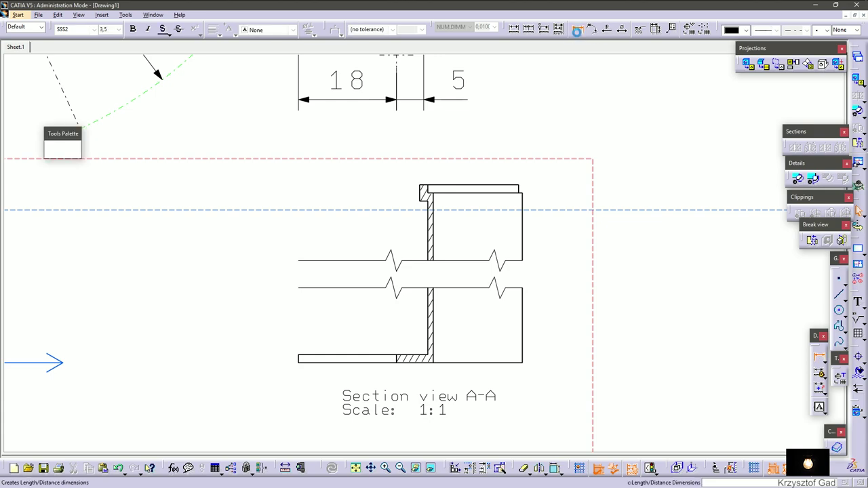
pyautogui.click(514, 363)
pyautogui.click(512, 197)
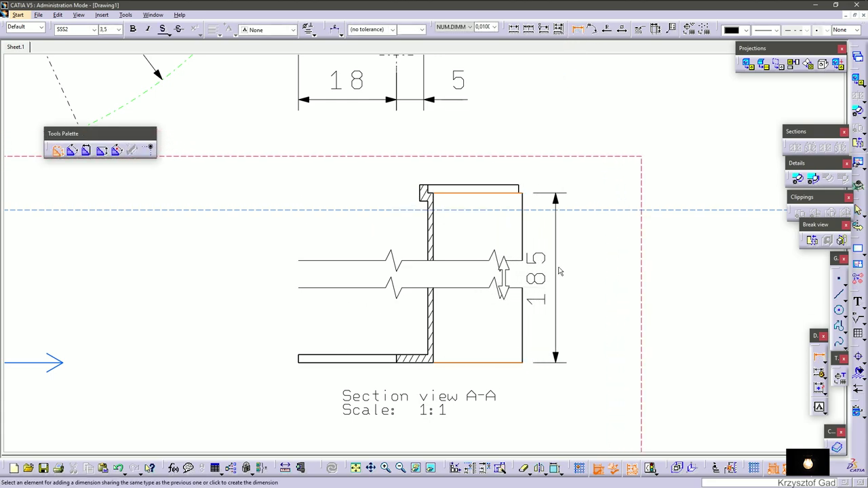
pyautogui.click(589, 271)
pyautogui.keyDown('ctrl'); pyautogui.moveTo(496, 232); pyautogui.dragTo(522, 304, button='middle'); pyautogui.keyUp('ctrl')
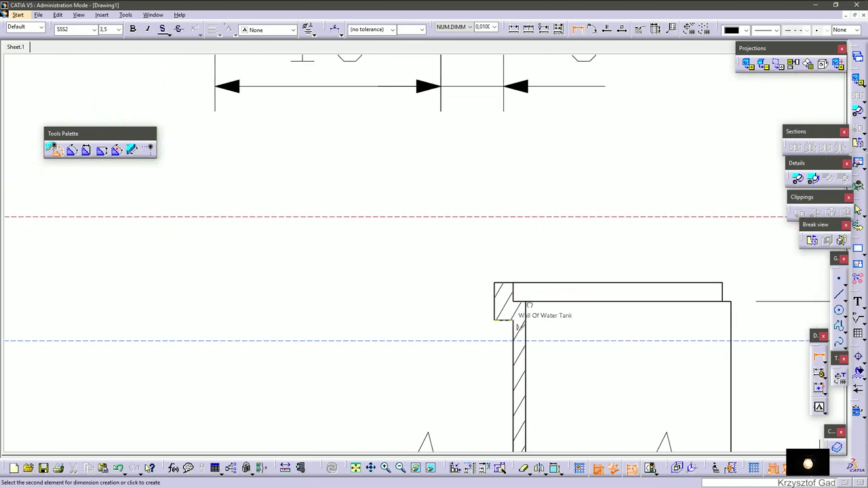
pyautogui.click(529, 306)
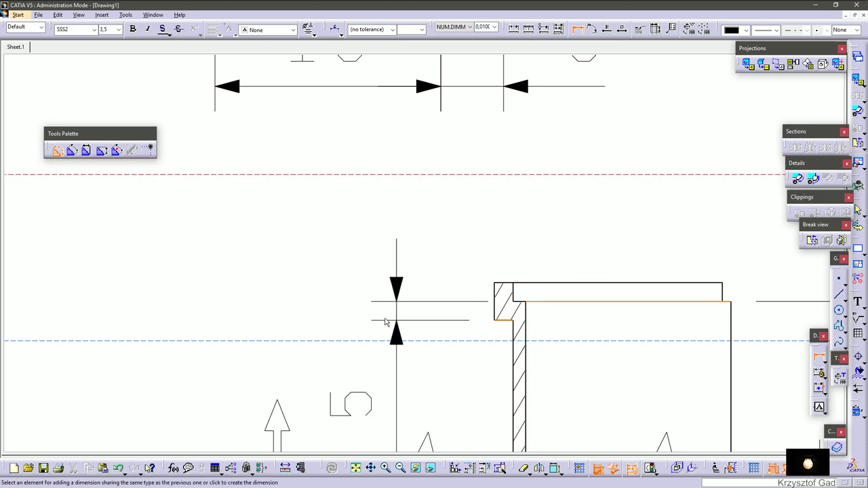
pyautogui.keyDown('ctrl'); pyautogui.moveTo(397, 319); pyautogui.dragTo(388, 334, button='middle'); pyautogui.keyUp('ctrl')
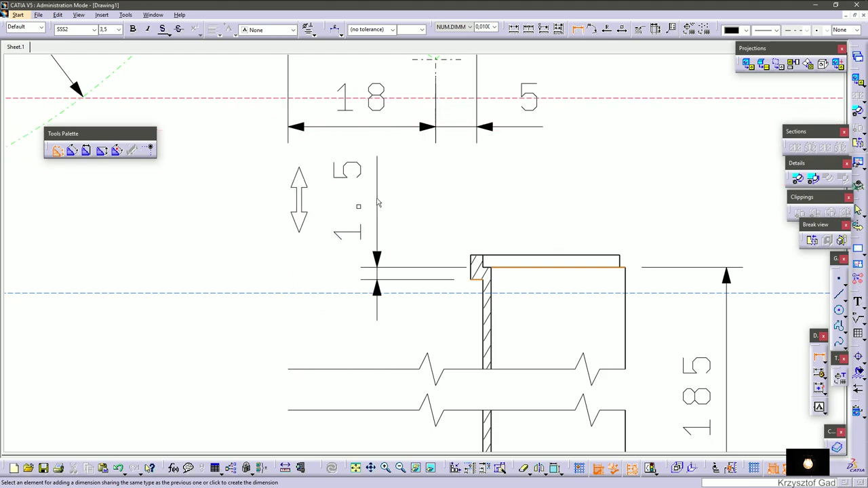
pyautogui.click(375, 196)
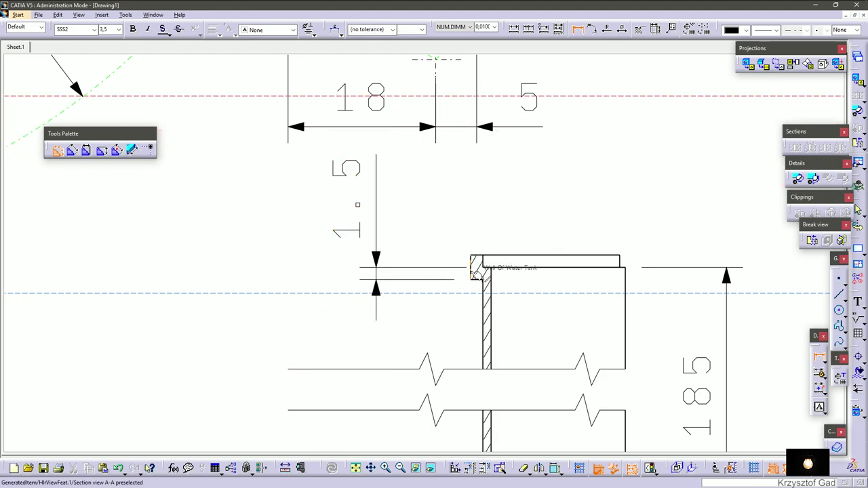
pyautogui.click(357, 263)
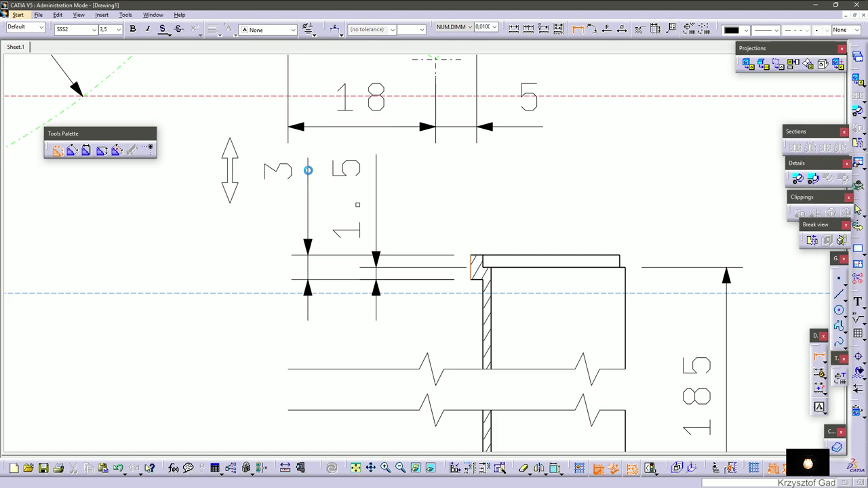
pyautogui.click(308, 171)
pyautogui.press('Escape')
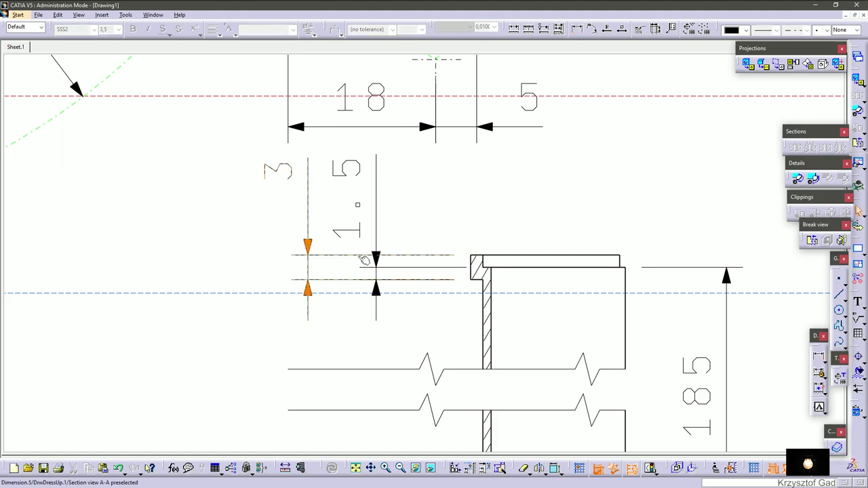
# Interrupt the 3 dimension's extension line and fit the whole sheet in view.
pyautogui.rightClick(364, 259)
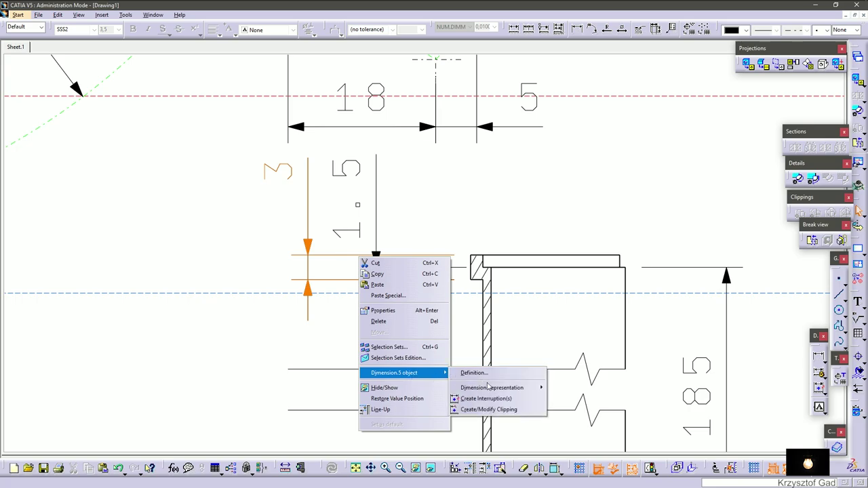
pyautogui.click(497, 399)
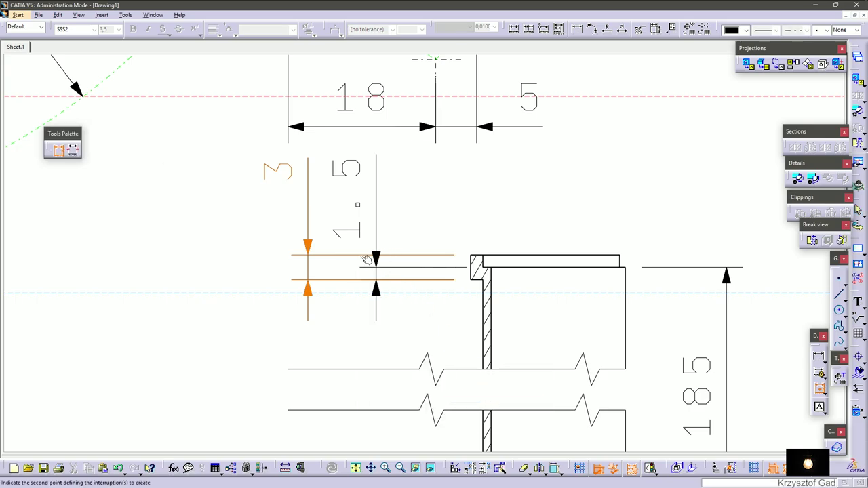
pyautogui.click(367, 260)
pyautogui.press('Home')
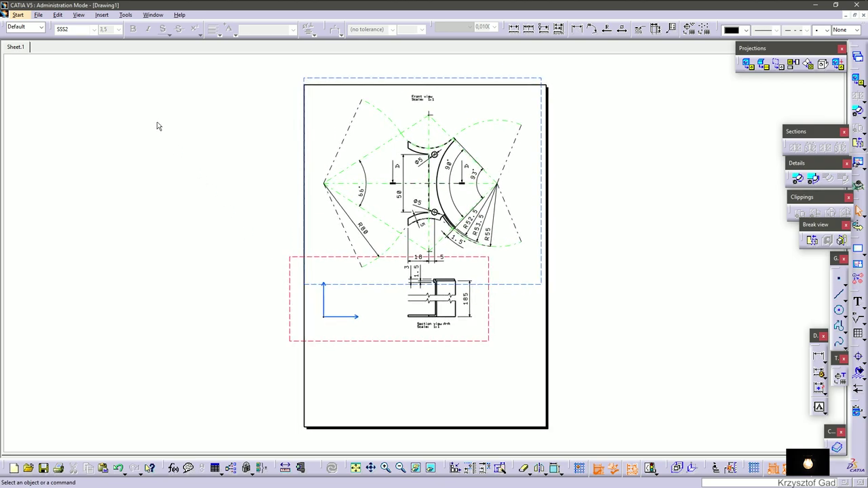
# Insert an A4 frame and 'Wall Of Water Tank' title block in the sheet background.
pyautogui.click(58, 15)
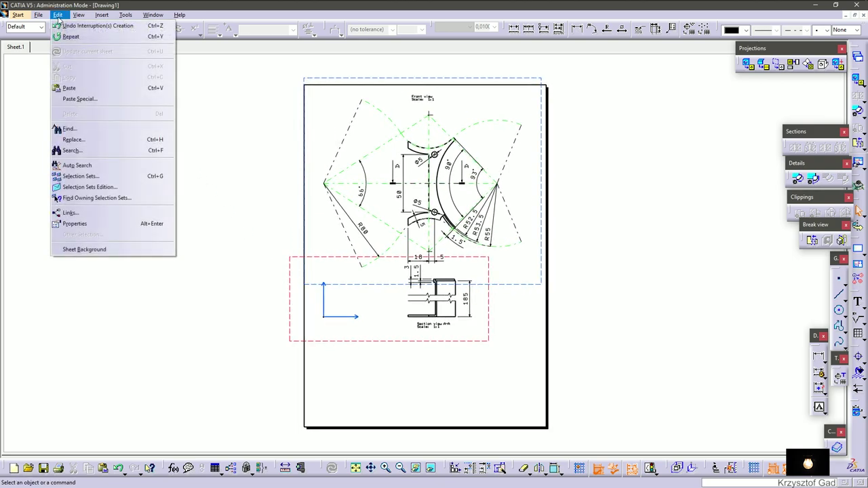
pyautogui.click(108, 250)
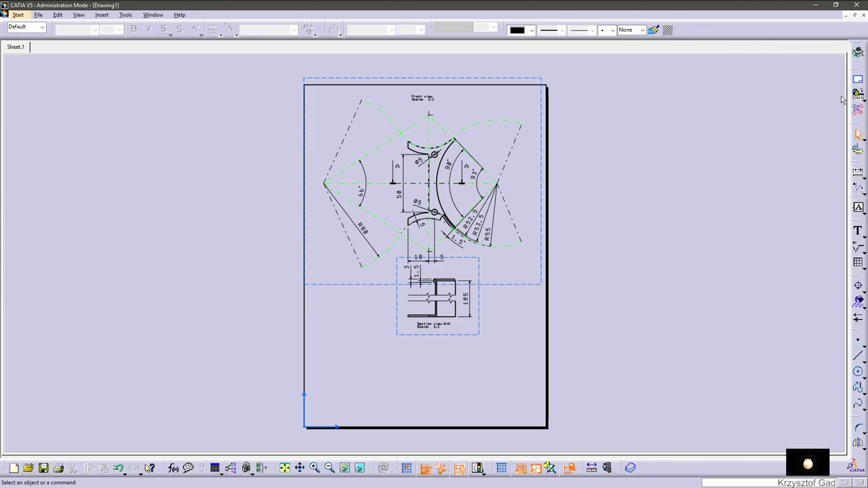
pyautogui.click(859, 81)
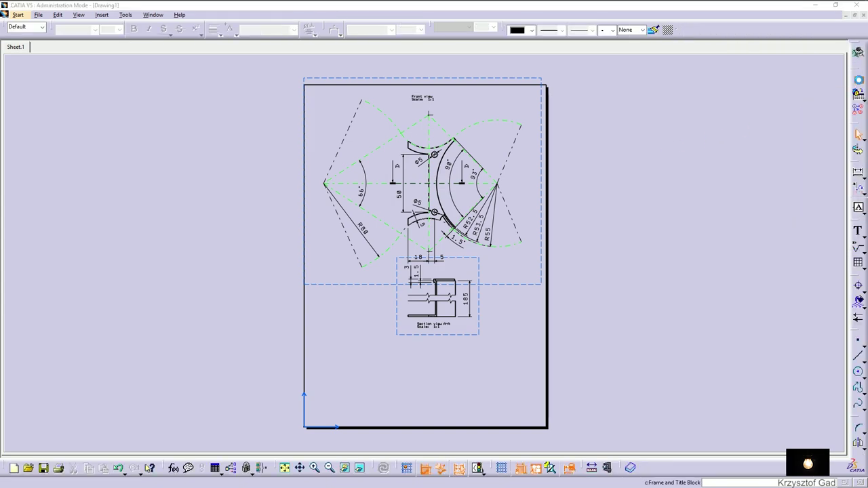
pyautogui.click(405, 239)
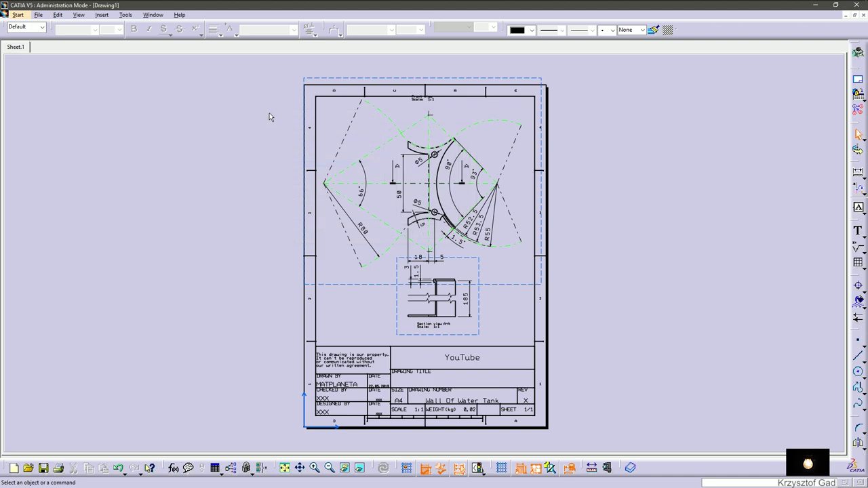
pyautogui.click(58, 14)
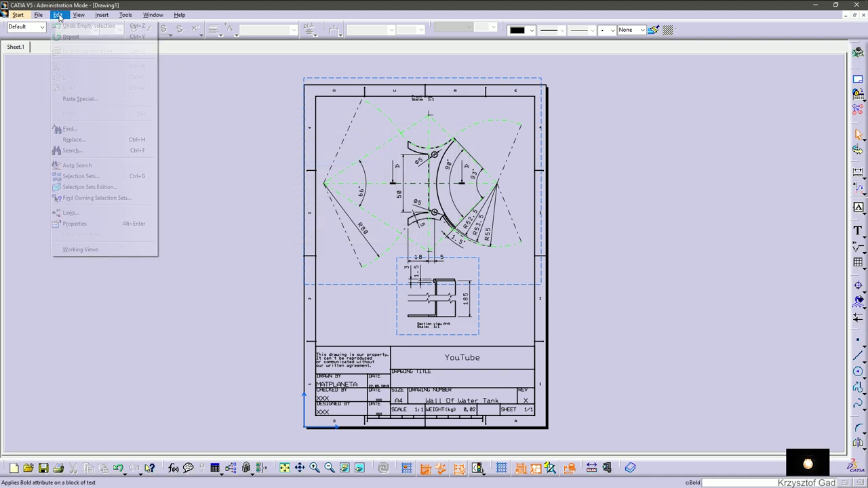
pyautogui.click(113, 249)
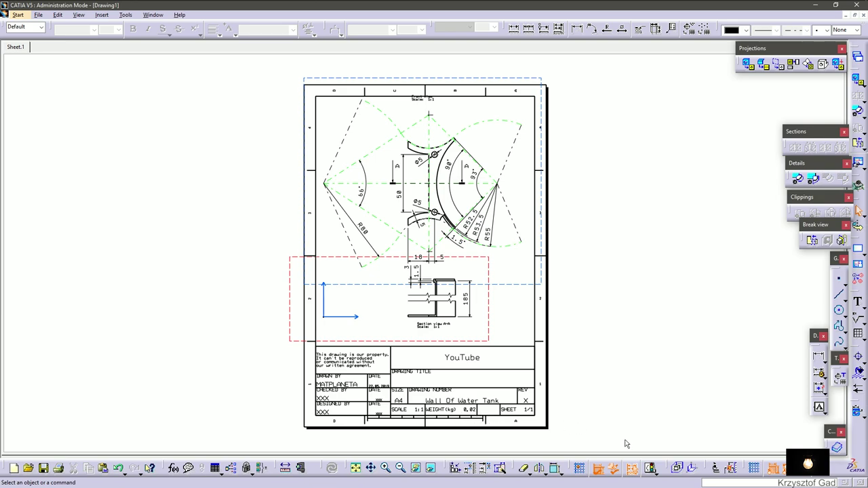
# Hide the dashed view frames and the horizontal and vertical axis lines.
pyautogui.click(787, 469)
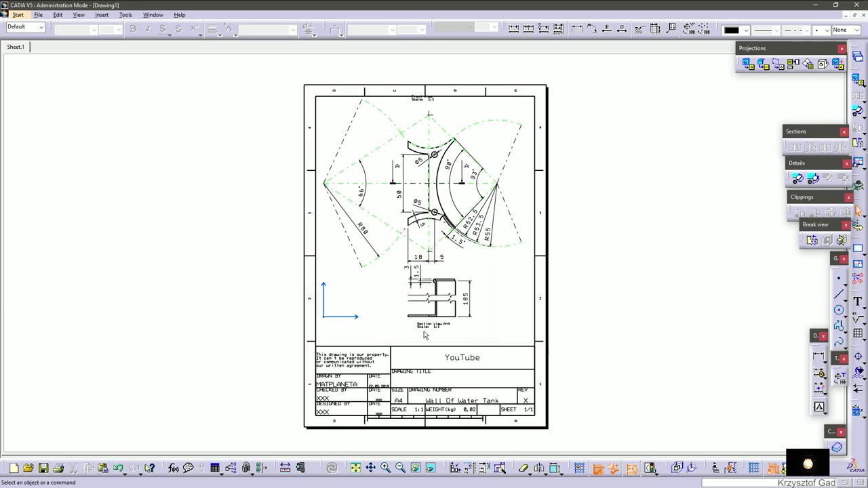
pyautogui.rightClick(357, 321)
pyautogui.click(377, 434)
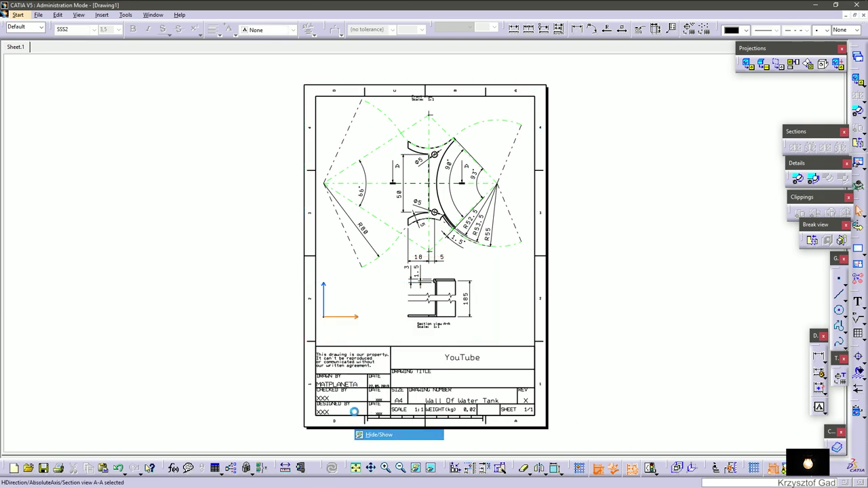
pyautogui.rightClick(327, 319)
pyautogui.click(341, 432)
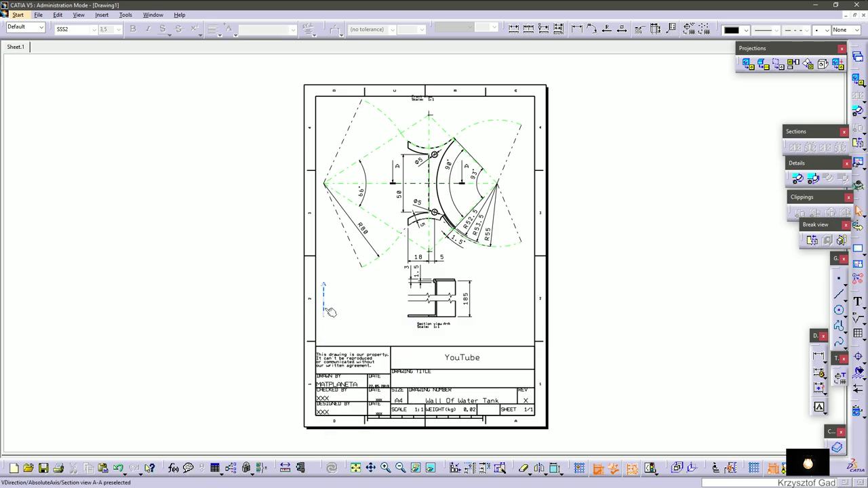
pyautogui.rightClick(324, 308)
pyautogui.click(343, 434)
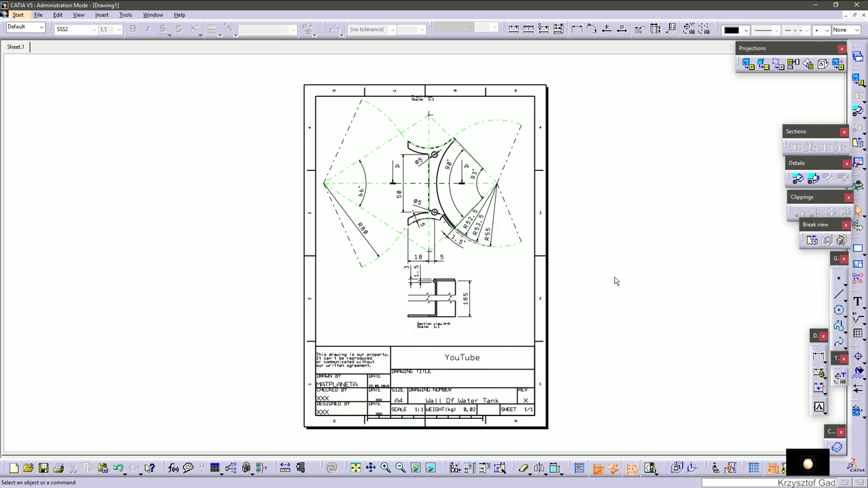
# Move the 'Front view / Scale 1:1' label down below the sheet border.
pyautogui.scroll(2, 475, 183)
pyautogui.scroll(3, 475, 183)
pyautogui.scroll(2, 481, 183)
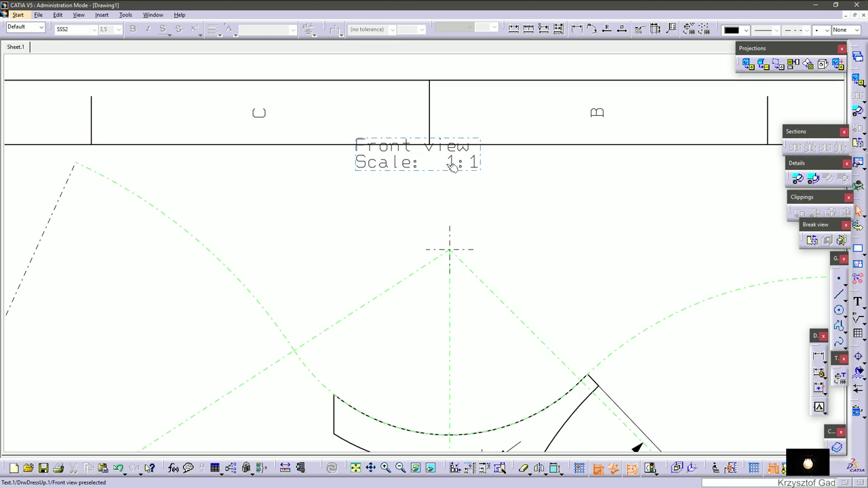
pyautogui.click(453, 167)
pyautogui.moveTo(447, 175); pyautogui.dragTo(491, 206)
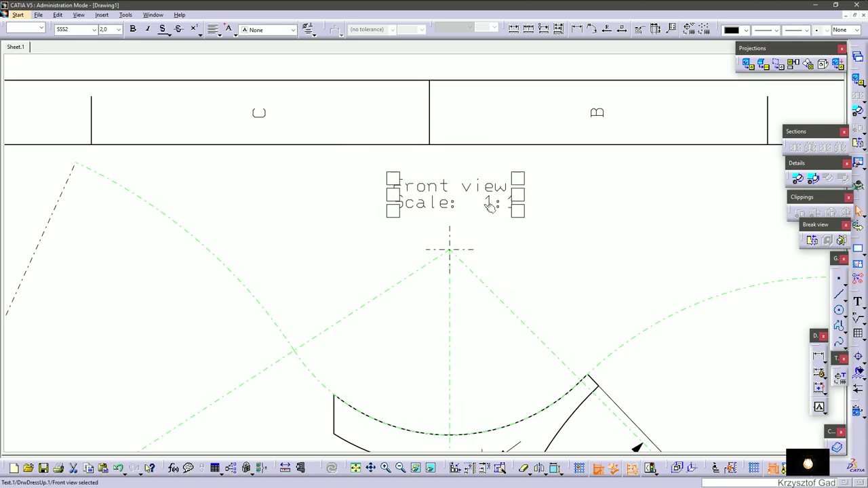
pyautogui.click(590, 249)
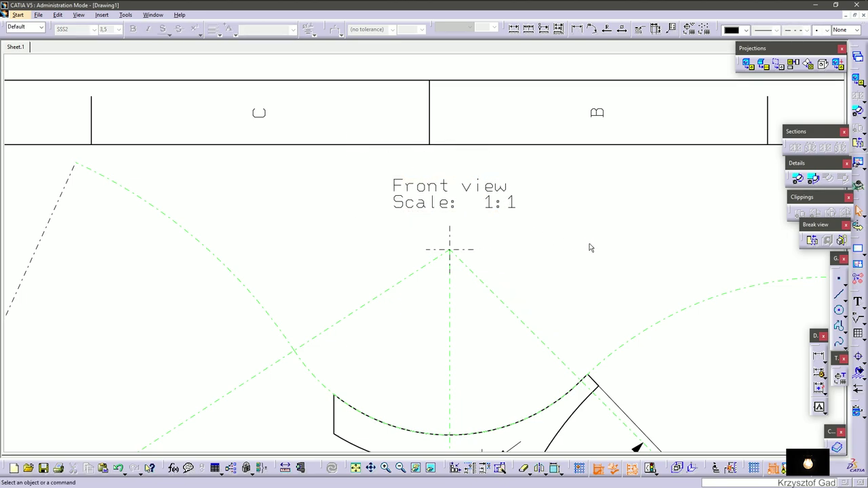
pyautogui.scroll(-5, 589, 248)
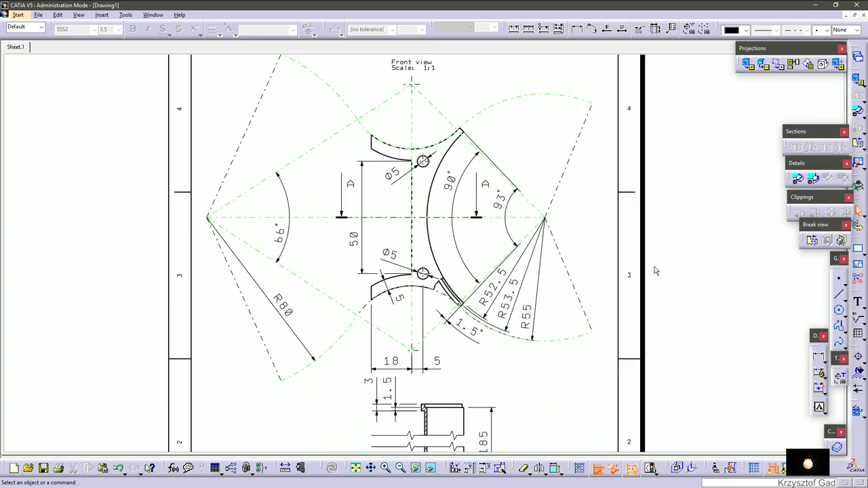
pyautogui.scroll(4, 689, 268)
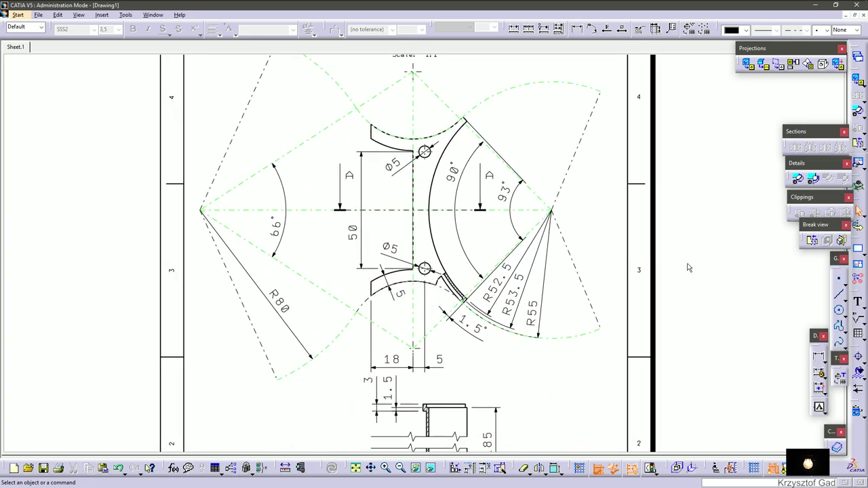
pyautogui.press('Up')
pyautogui.press('Up')
pyautogui.press('Up')
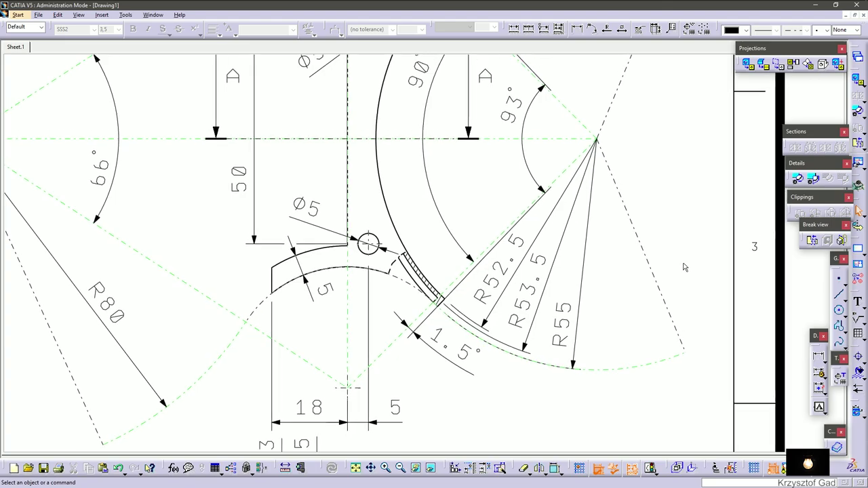
pyautogui.hotkey('ctrl', 'pagedown')
pyautogui.hotkey('ctrl', 'pagedown')
pyautogui.hotkey('ctrl', 'pagedown')
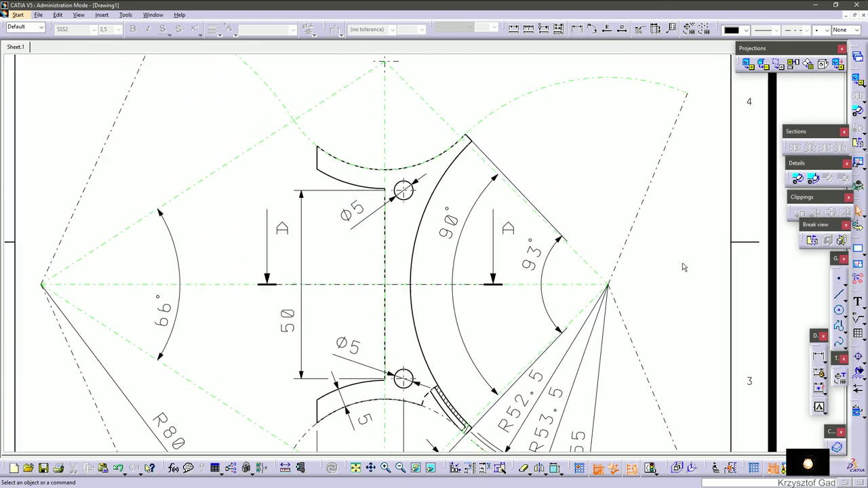
pyautogui.hotkey('ctrl', 'pagedown')
# With view frames shown again, shift the A-A section view slightly lower on the sheet.
pyautogui.hotkey('ctrl', 'pagedown')
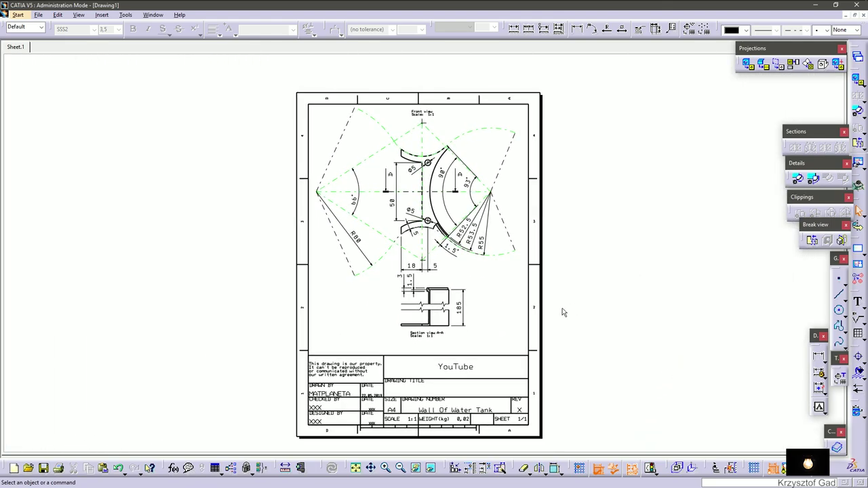
pyautogui.hotkey('ctrl', 'pagedown')
pyautogui.hotkey('ctrl', 'pagedown')
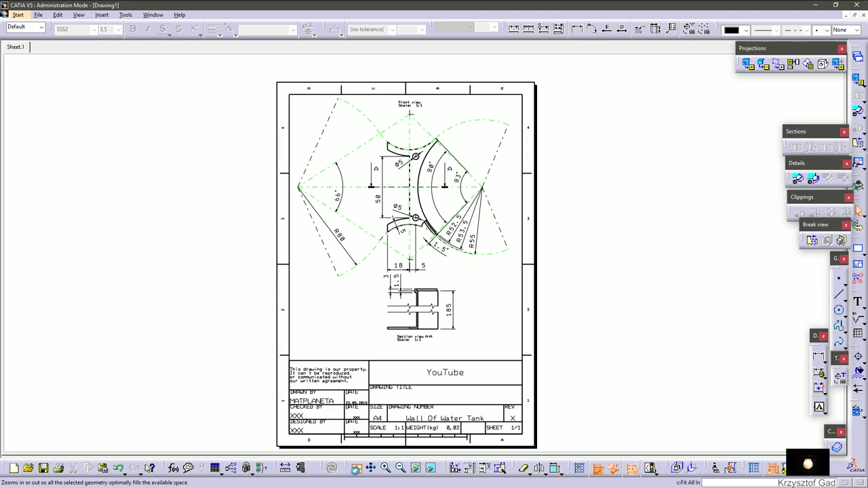
pyautogui.click(416, 468)
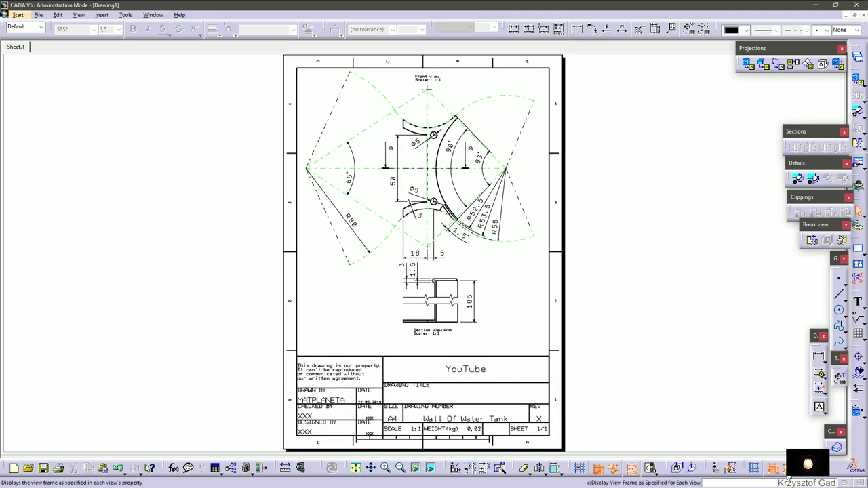
pyautogui.click(789, 475)
pyautogui.moveTo(473, 342); pyautogui.dragTo(486, 362)
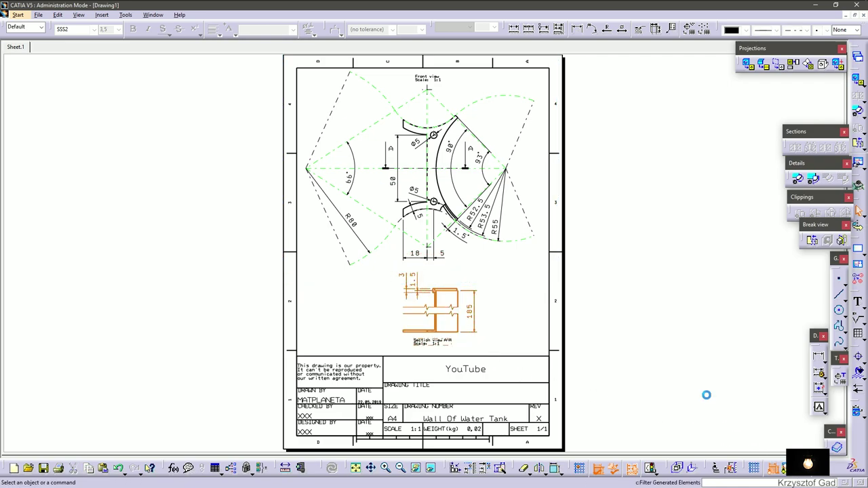
pyautogui.click(679, 323)
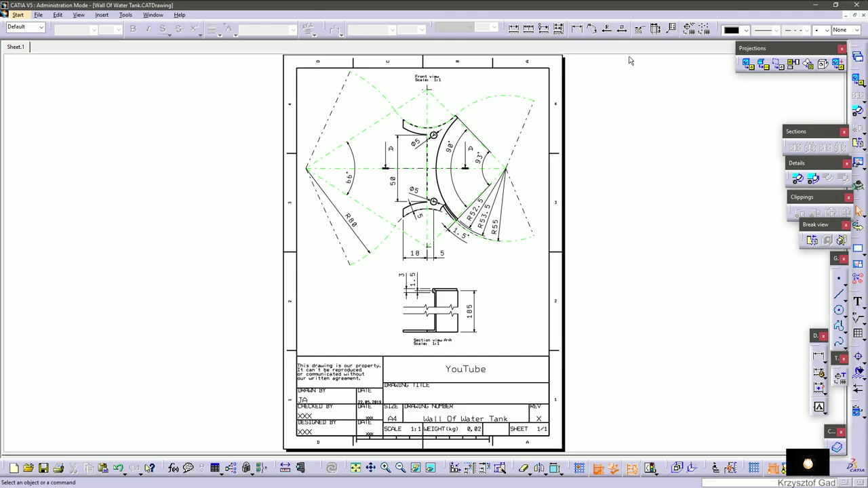
# Add a 1.5 thickness dimension to the bottom flange in section view A-A.
pyautogui.click(577, 28)
pyautogui.scroll(2, 399, 352)
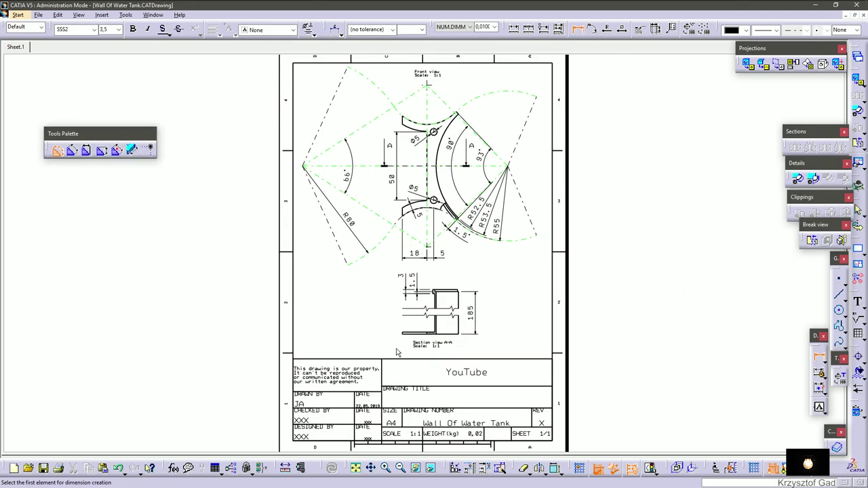
pyautogui.scroll(3, 399, 353)
pyautogui.scroll(1, 364, 349)
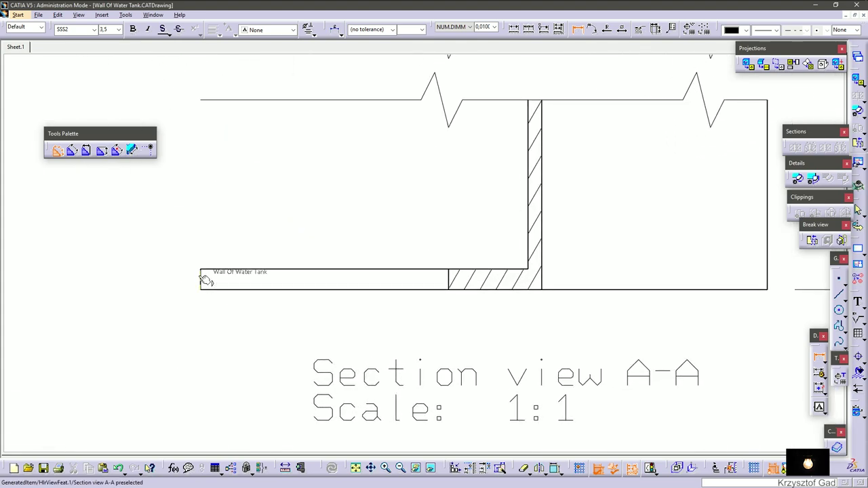
pyautogui.click(204, 278)
pyautogui.scroll(-1, 165, 285)
pyautogui.scroll(-2, 233, 278)
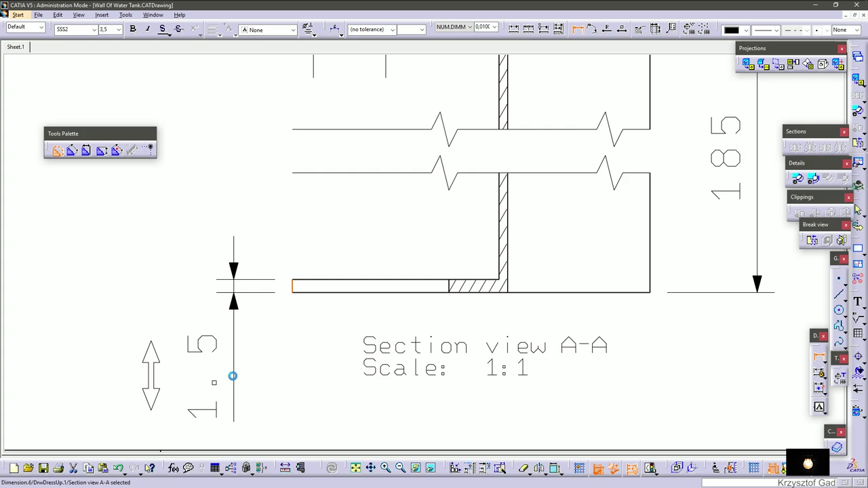
pyautogui.click(233, 376)
pyautogui.click(360, 469)
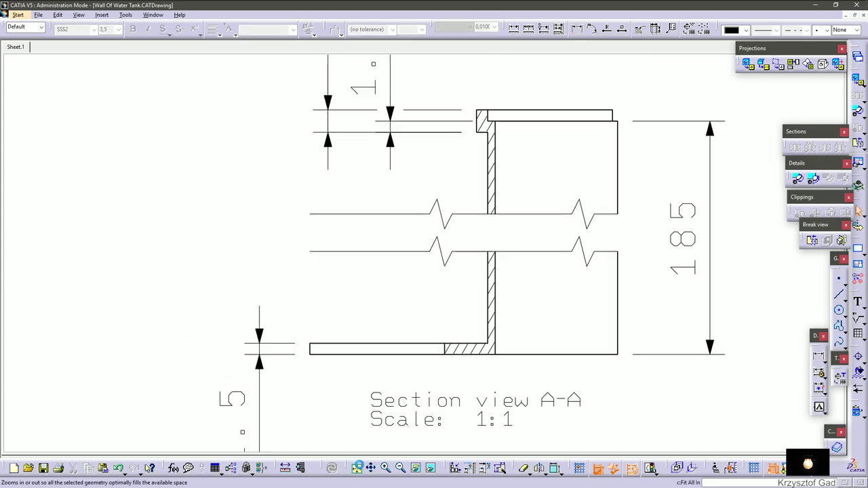